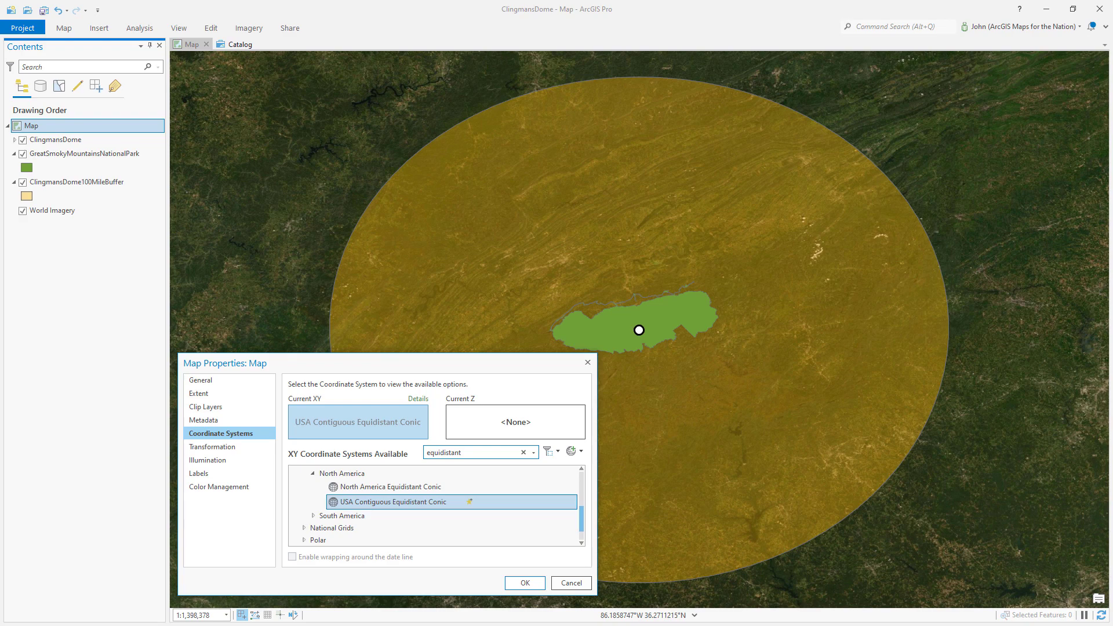
- Open Copy and Modify for the USA Contiguous Equidistant Conic coordinate system in the map properties
key(Return)
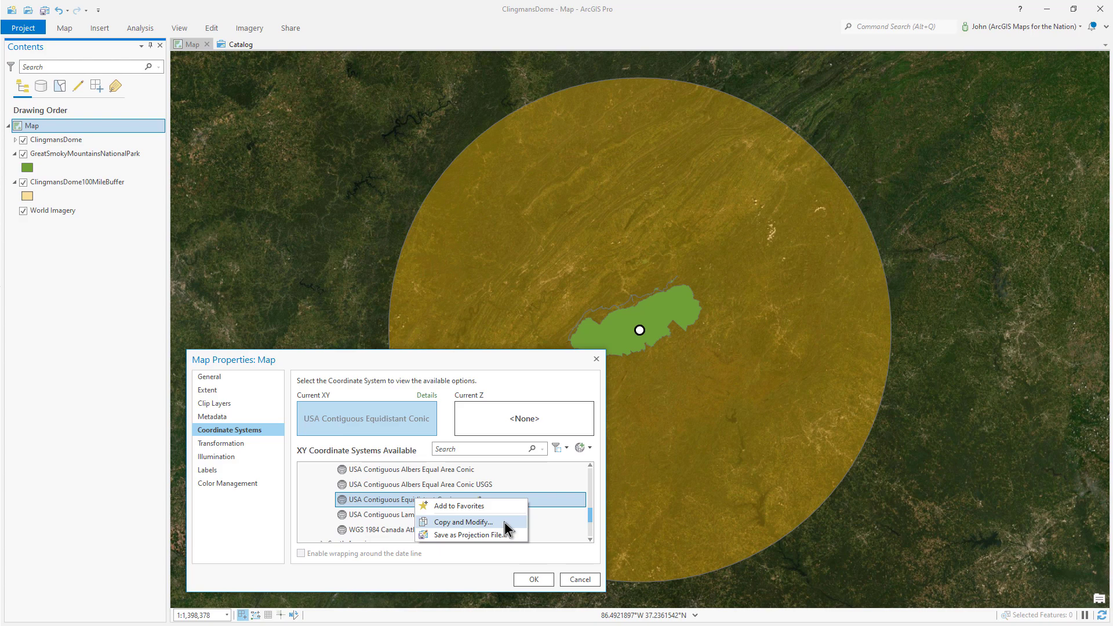
click(504, 522)
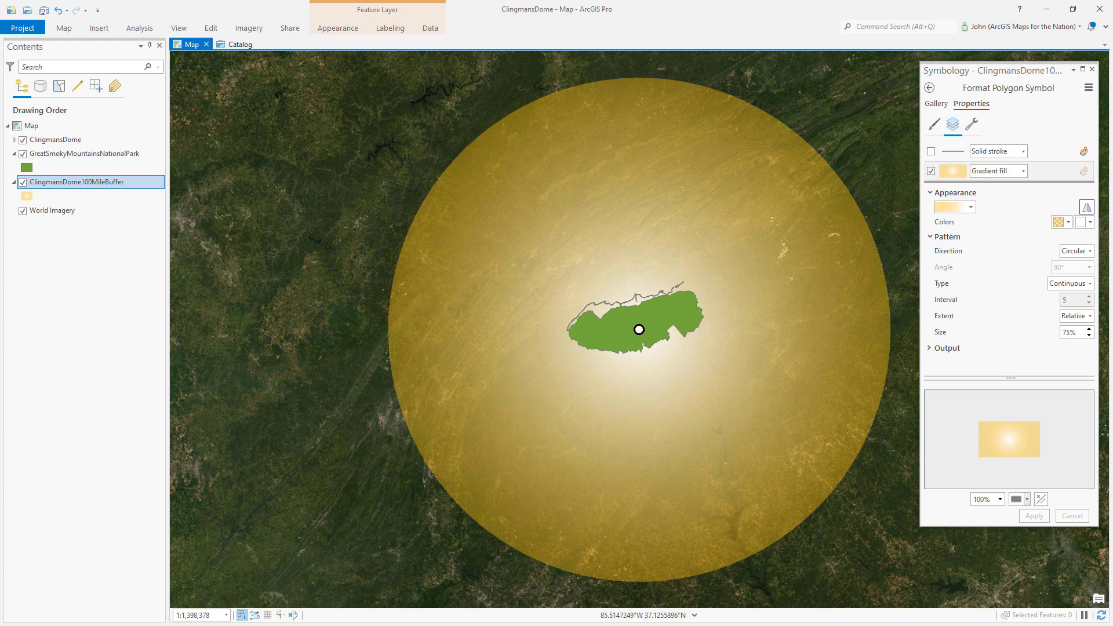
- Open the color scheme properties of the buffer's gradient fill, then set the buffer layer's blend mode to Overlay
click(970, 207)
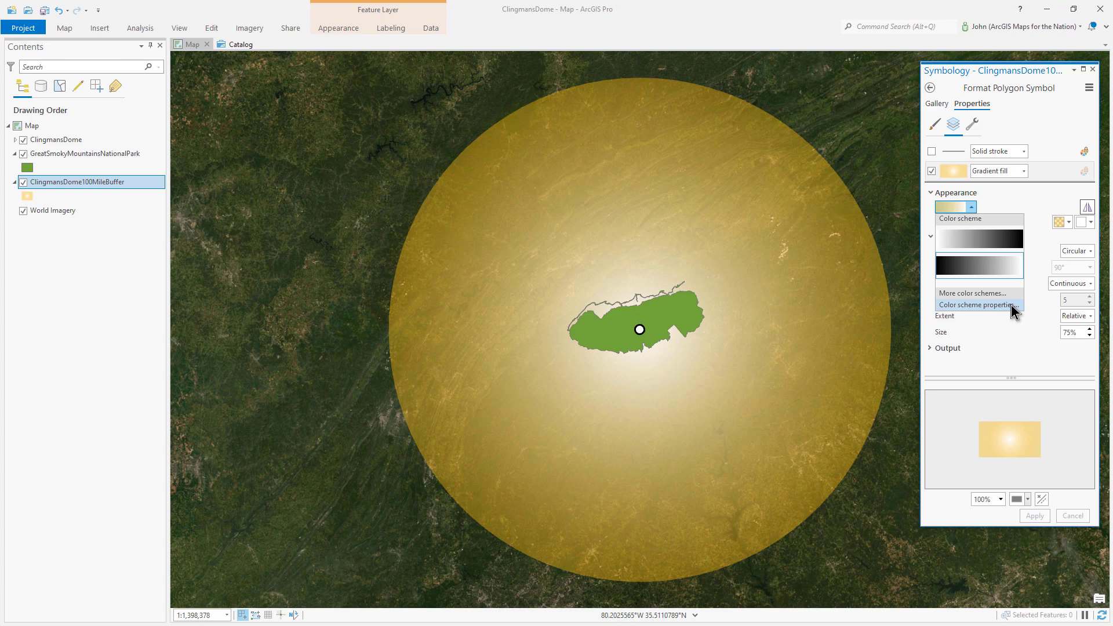
click(1011, 304)
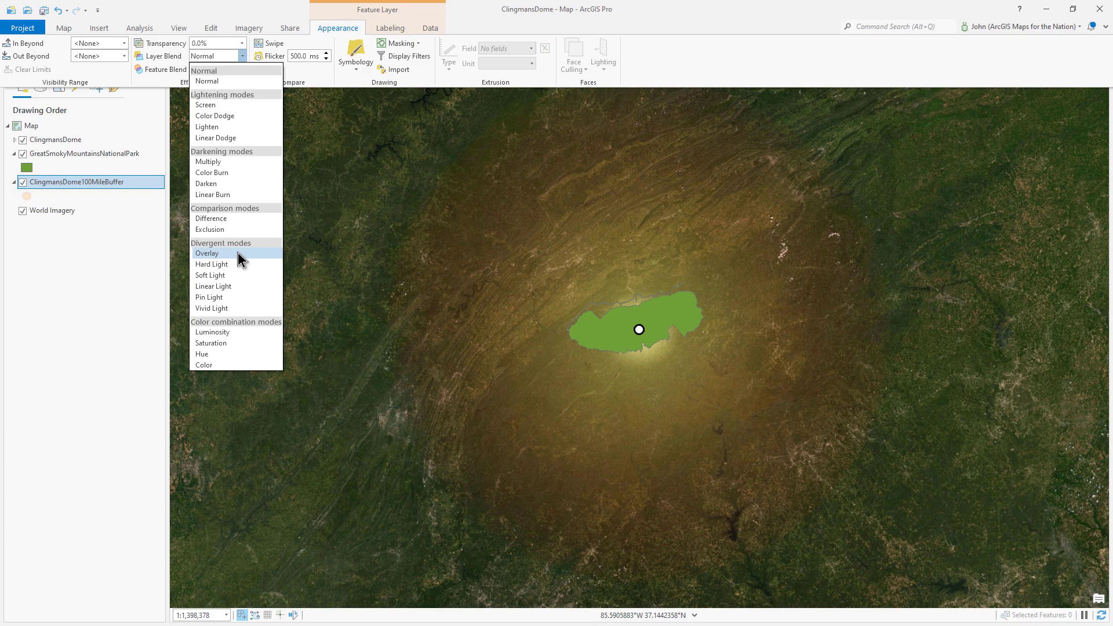
click(239, 254)
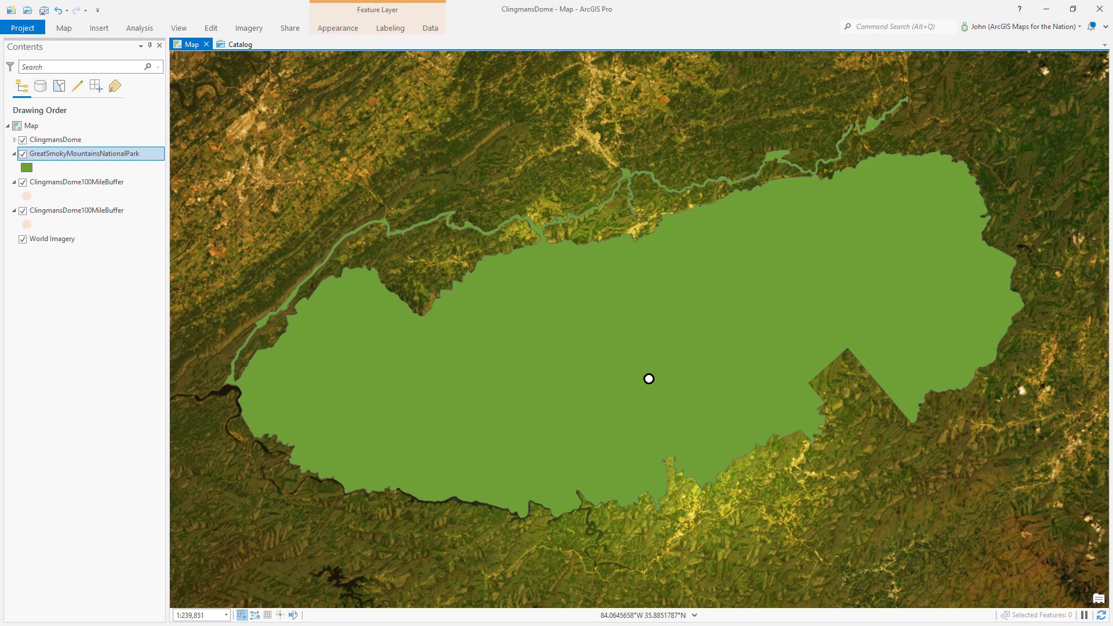
- Change the national park polygon to a hatched fill with 6 pt separation and a light yellow hatch color
click(1023, 171)
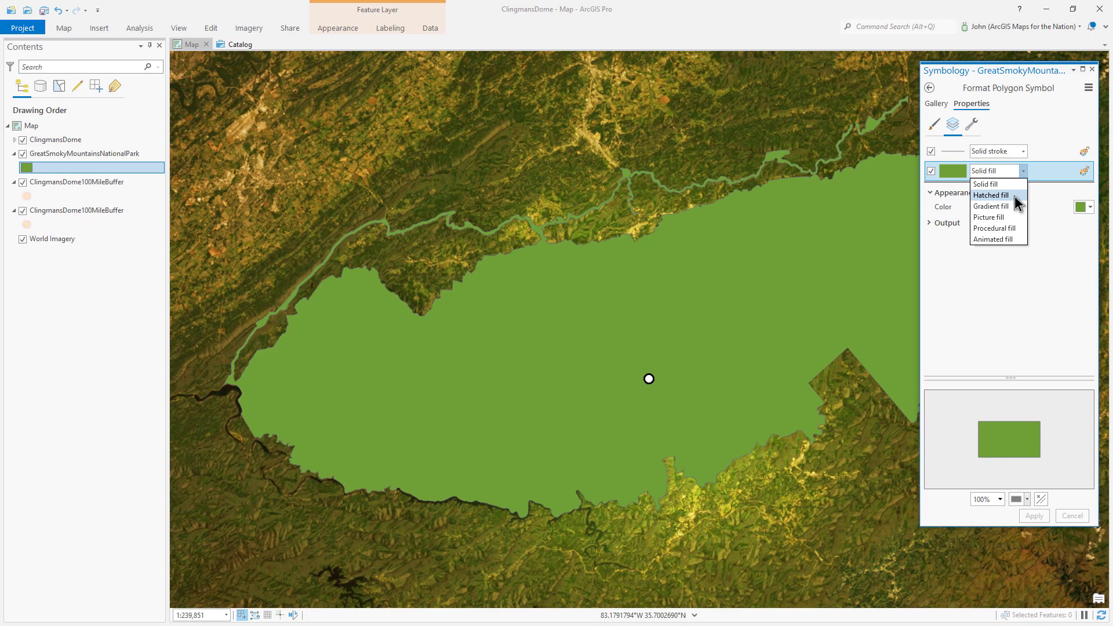
click(991, 195)
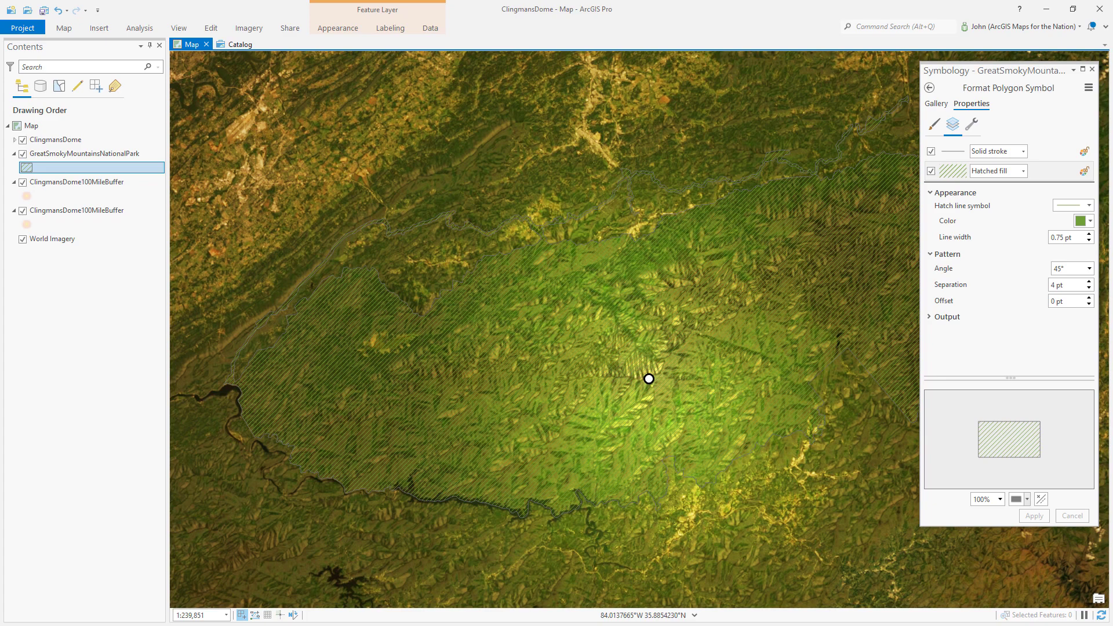
click(1065, 284)
scroll(1065, 288, up, 2)
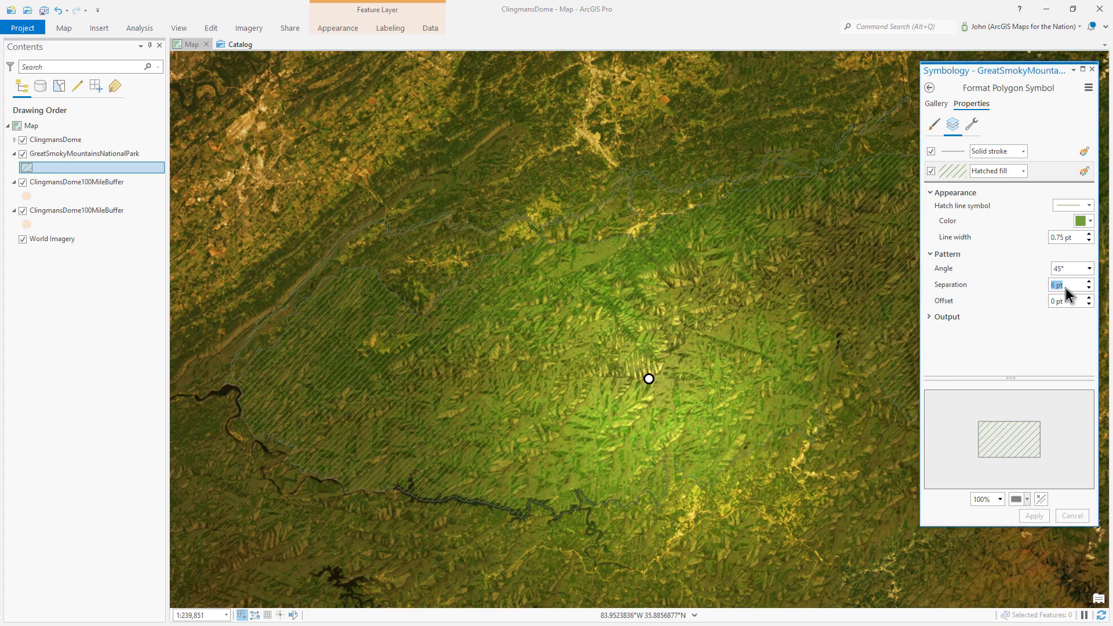
click(1080, 222)
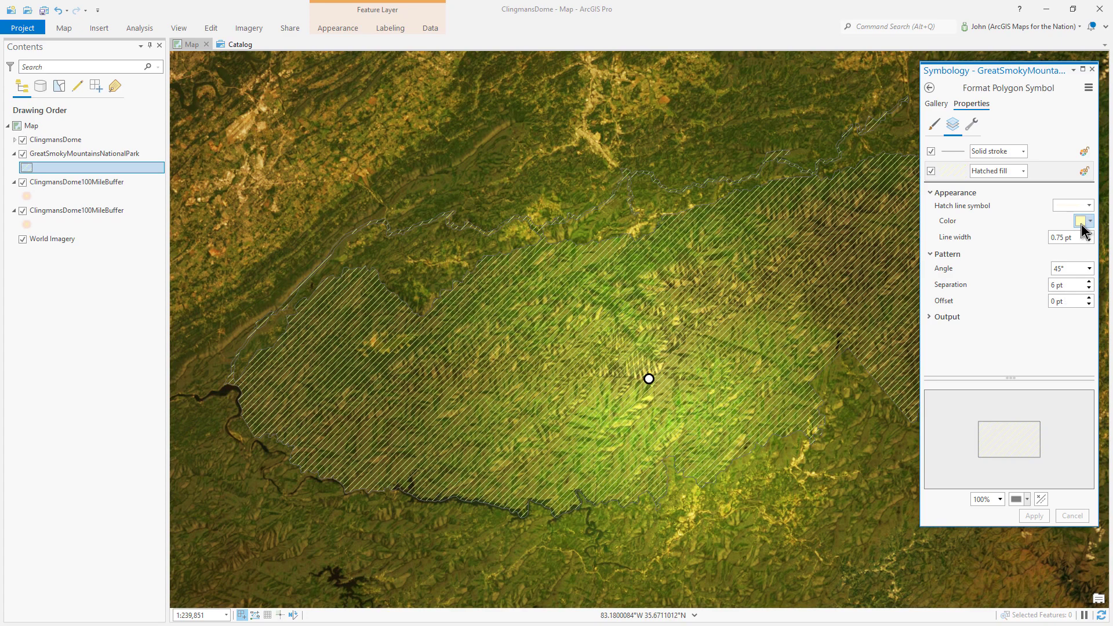
- Switch the park outline to a 4 pt gradient stroke fading from no color to black
click(1023, 151)
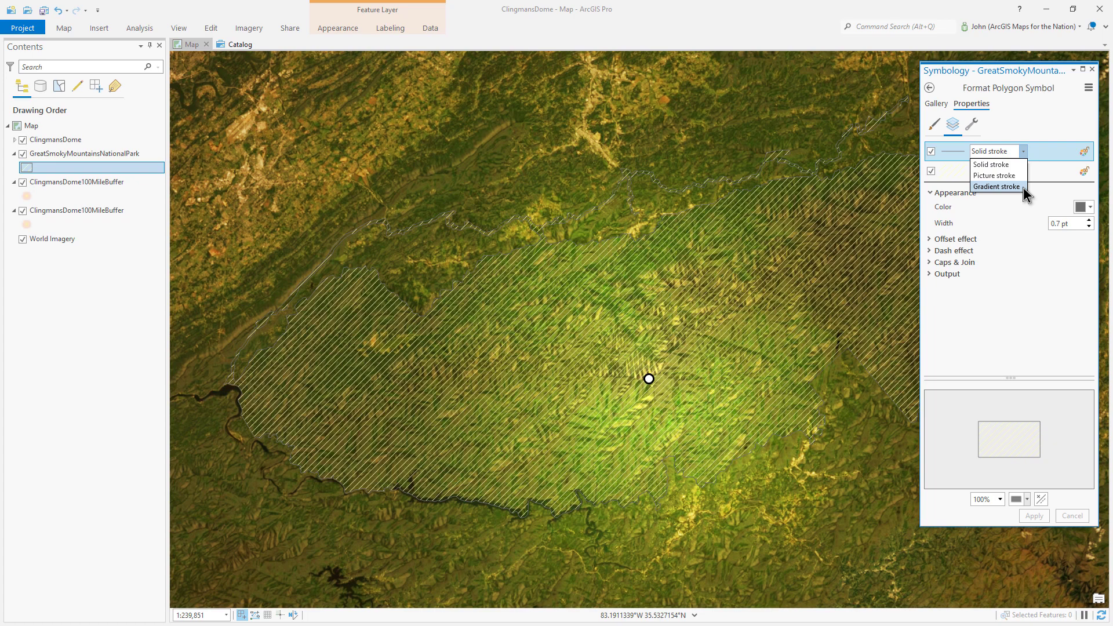
click(1024, 189)
click(1059, 239)
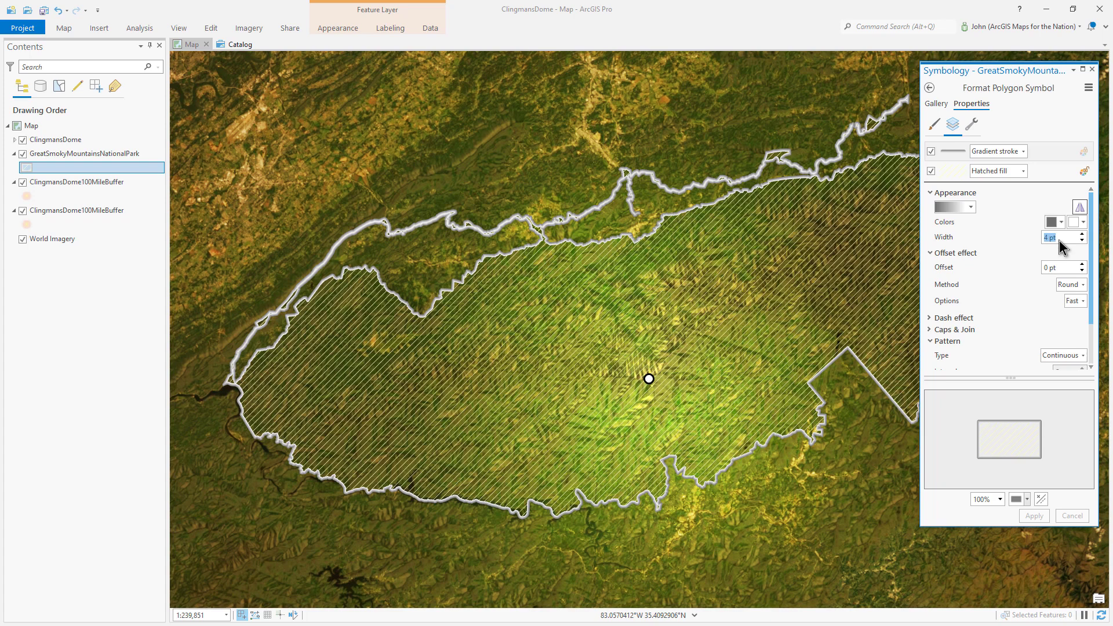
key(Return)
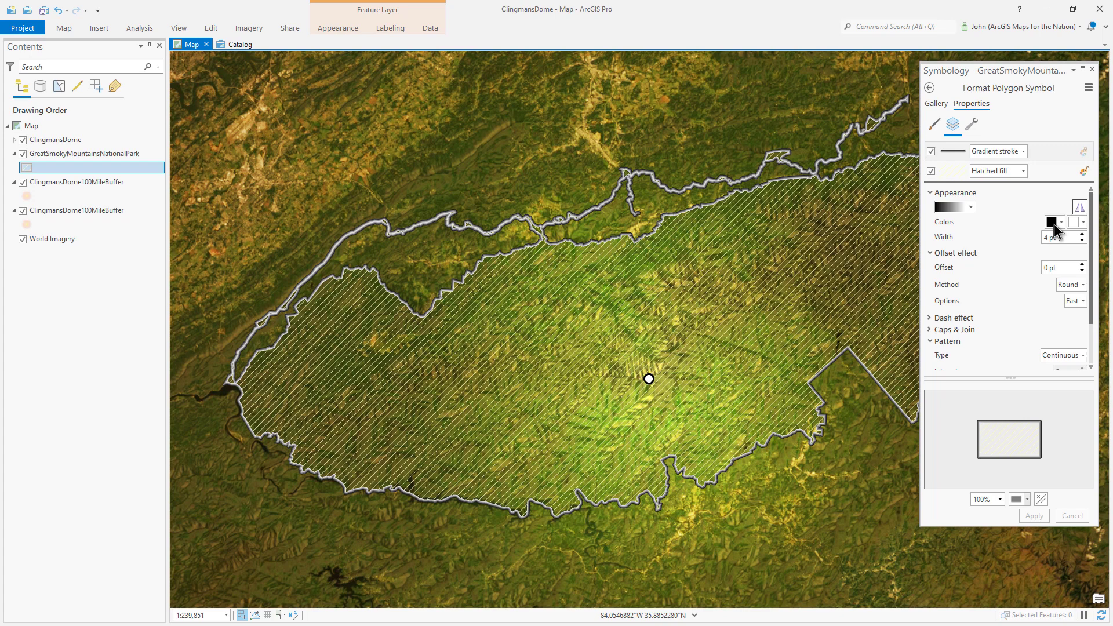
drag(1053, 225, 1083, 226)
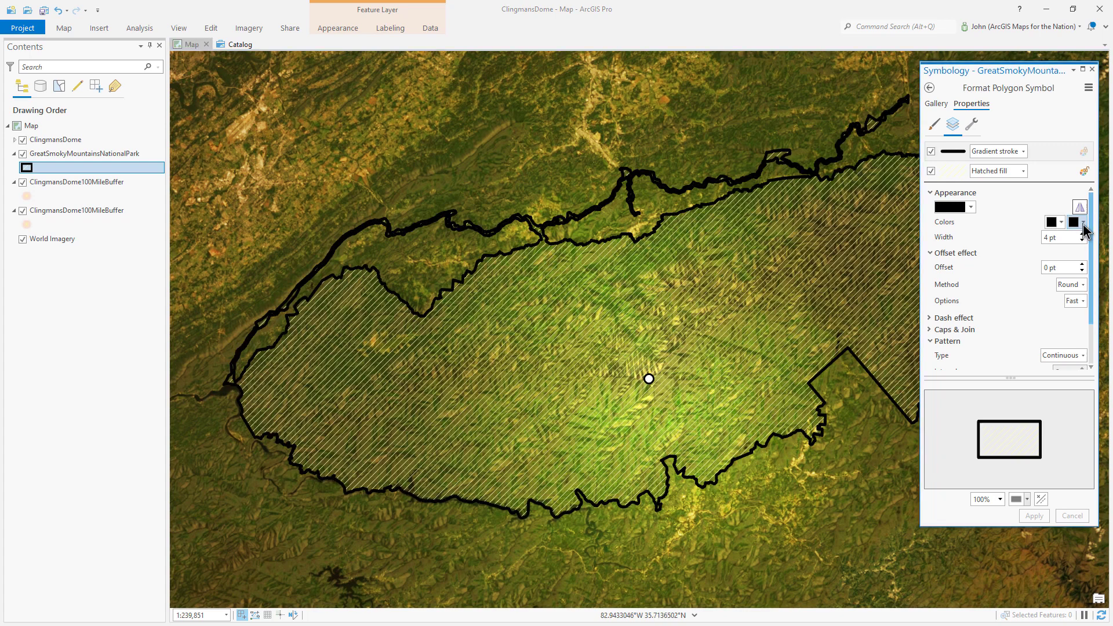
click(1056, 227)
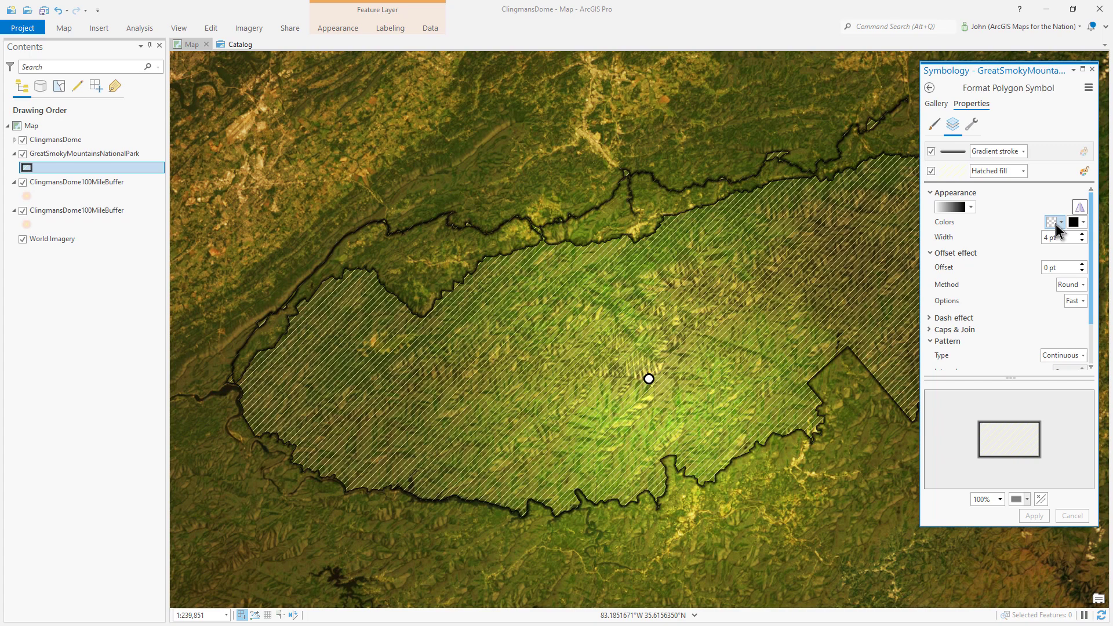
- Set the gradient stroke's offset to 2 pt and its offset option to Accurate
scroll(979, 424, up, 5)
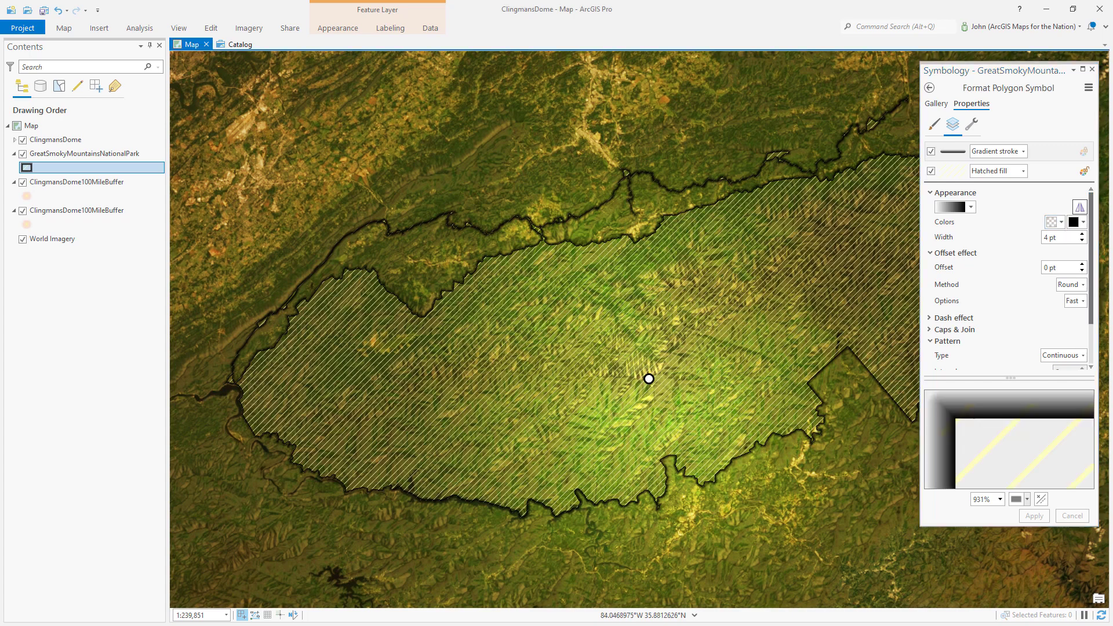
scroll(1058, 271, up, 2)
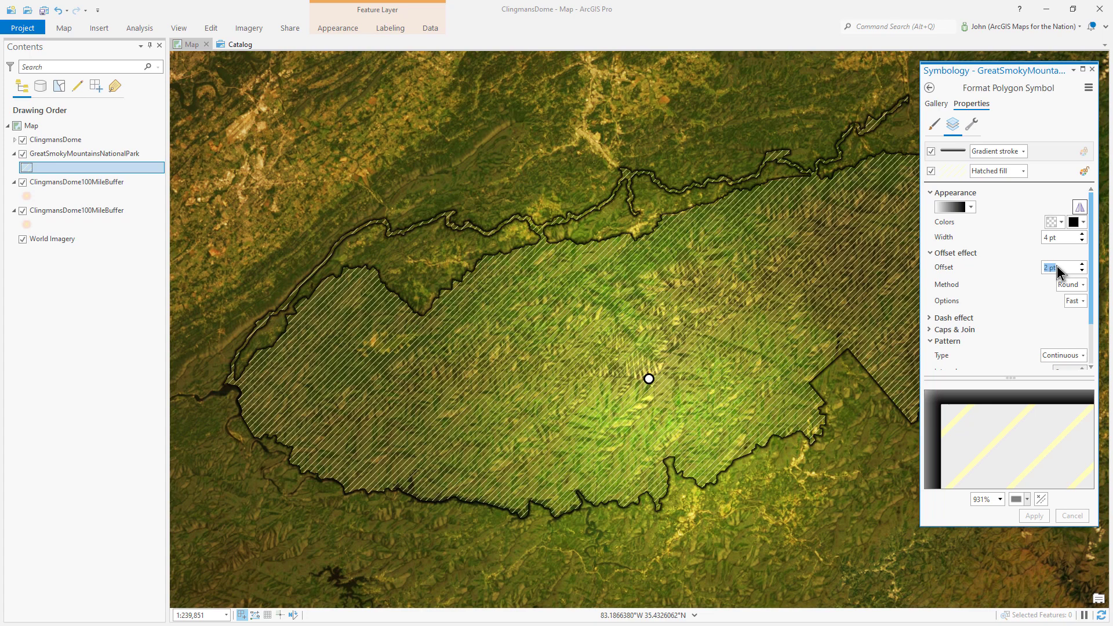
click(1077, 300)
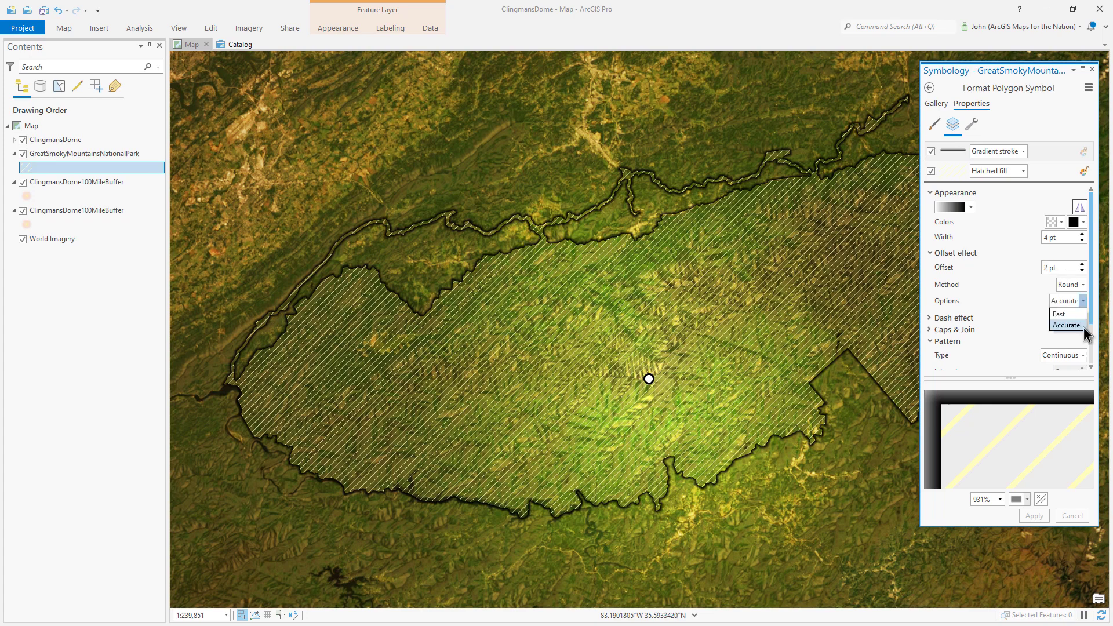
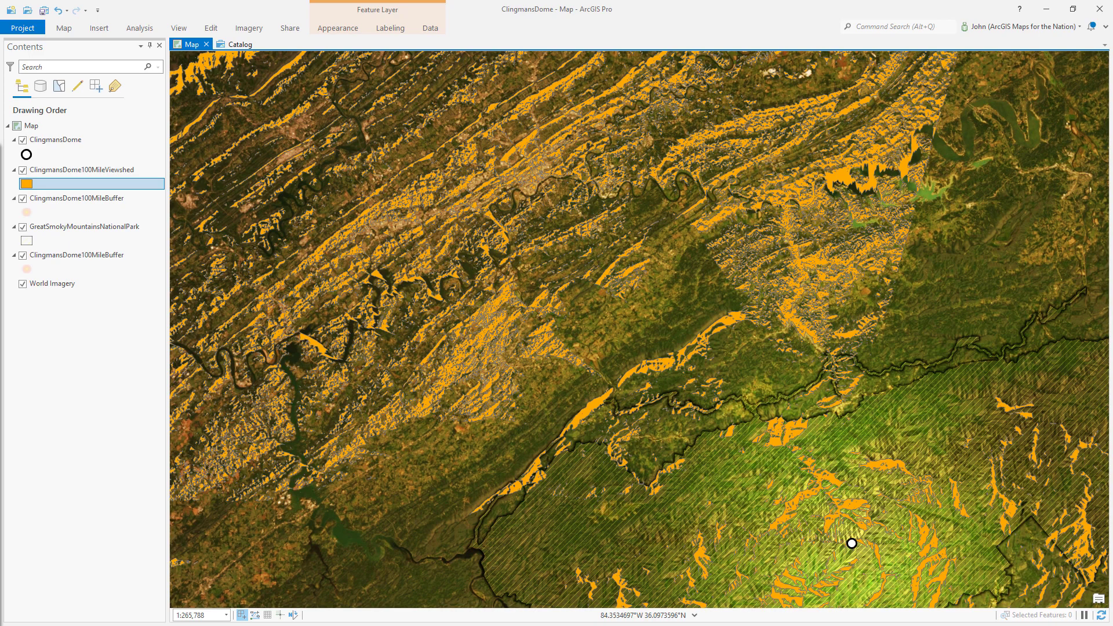
- Duplicate the viewshed symbol's stroke layer and set the viewshed layer's blend mode to Overlay
scroll(812, 191, up, 3)
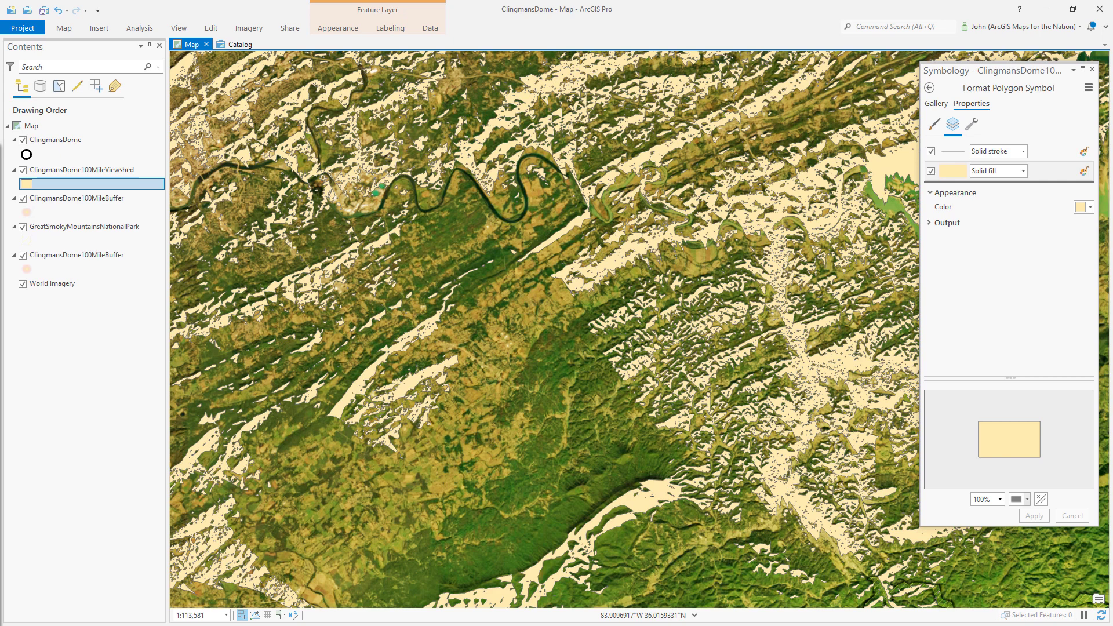
click(950, 151)
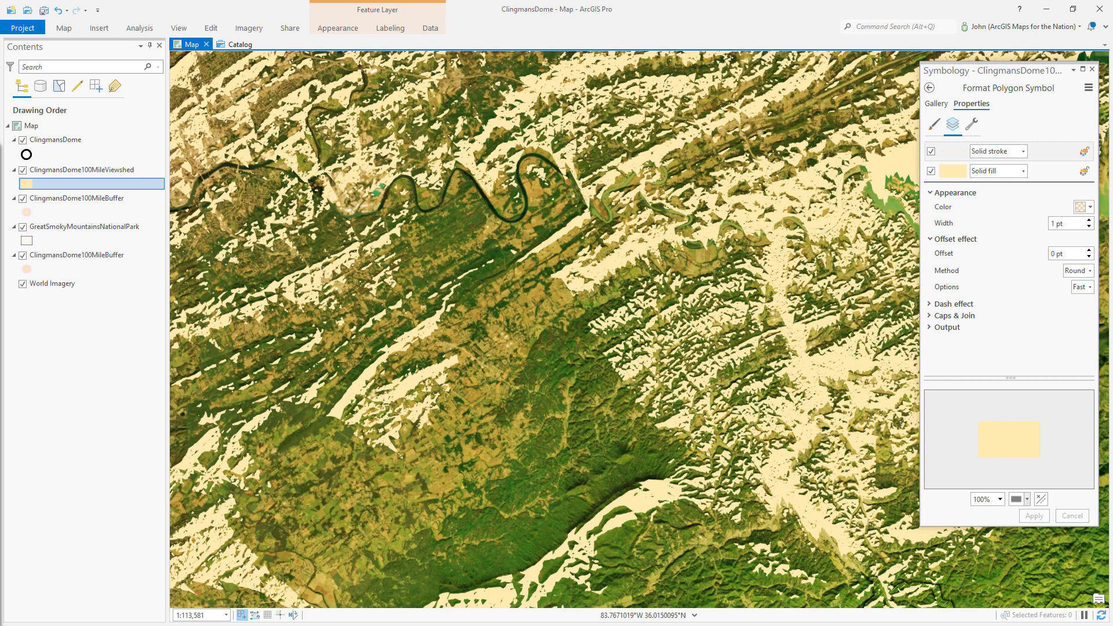
click(972, 124)
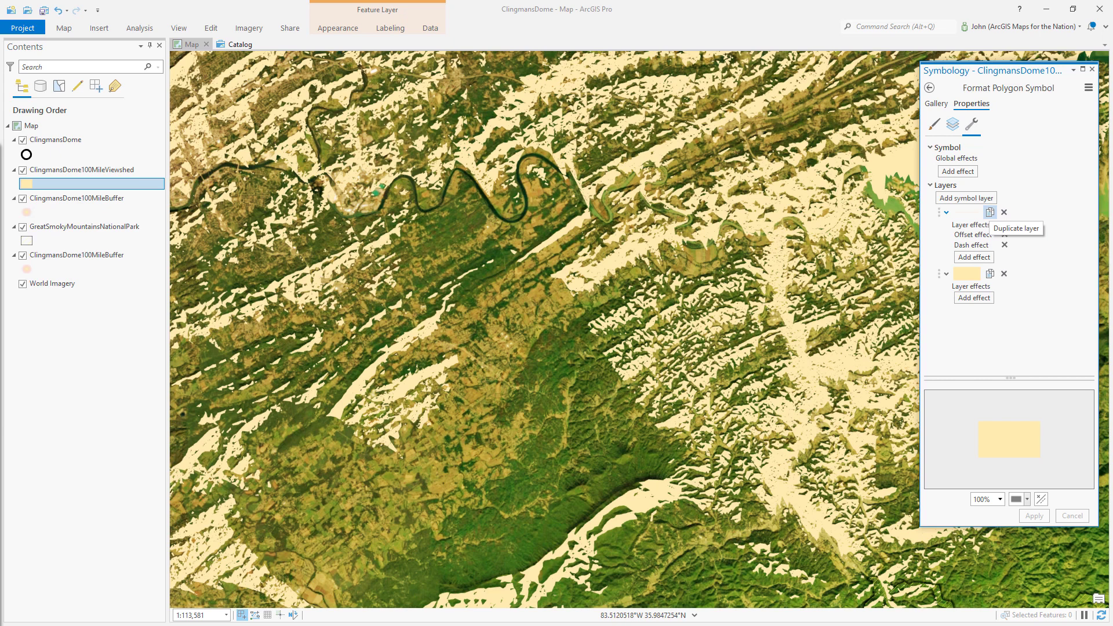
click(990, 212)
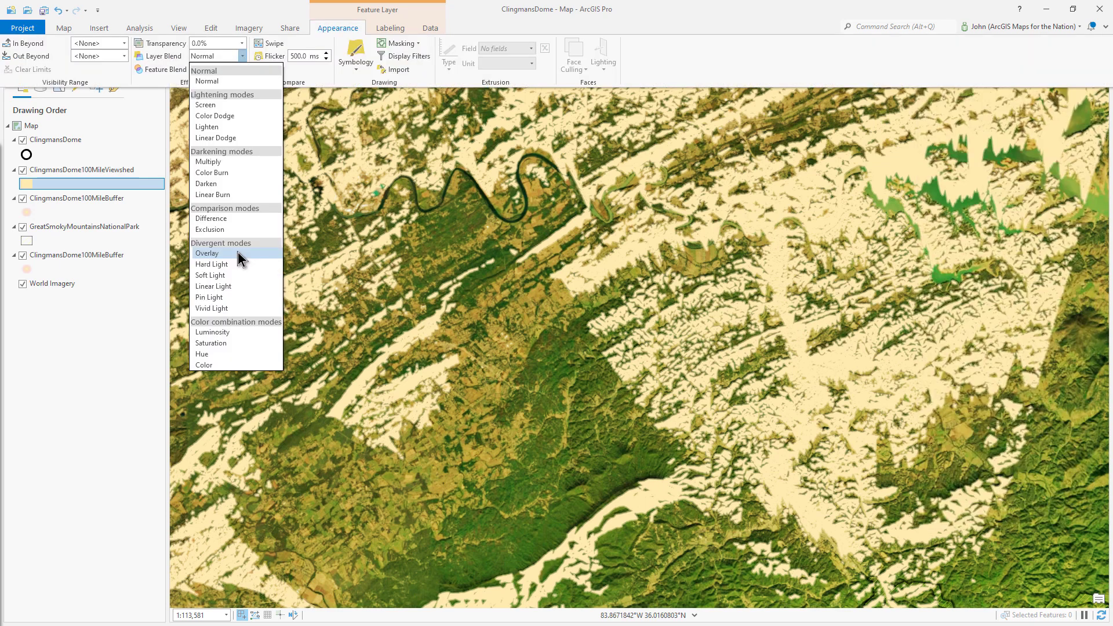
click(237, 252)
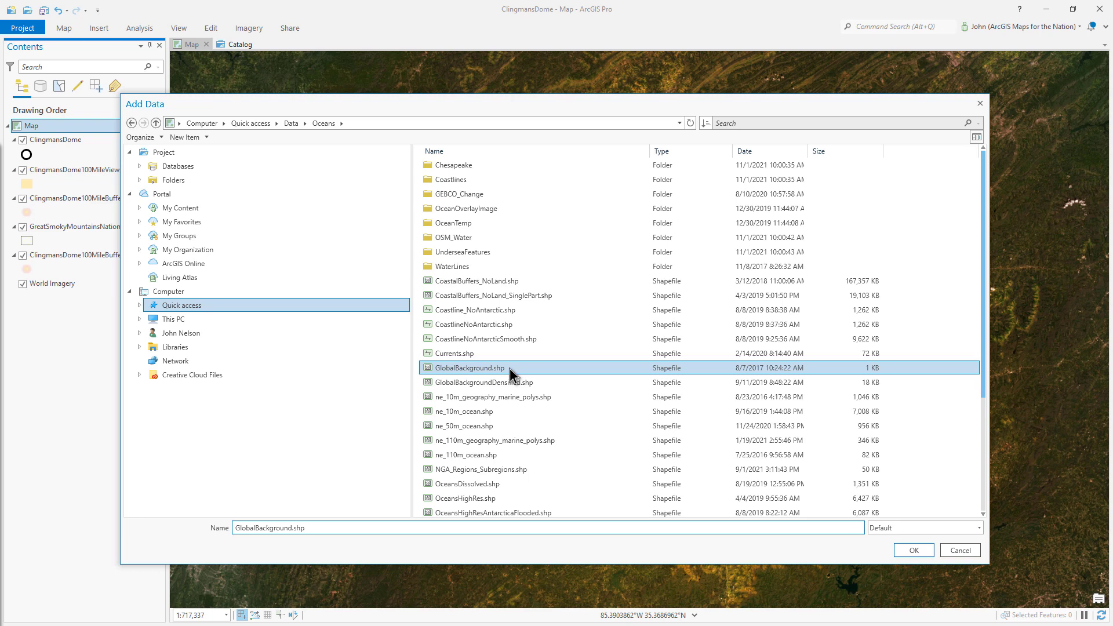
- Add the GlobalBackground shapefile from the Oceans folder and set its layer blend mode to Multiply
double_click(510, 373)
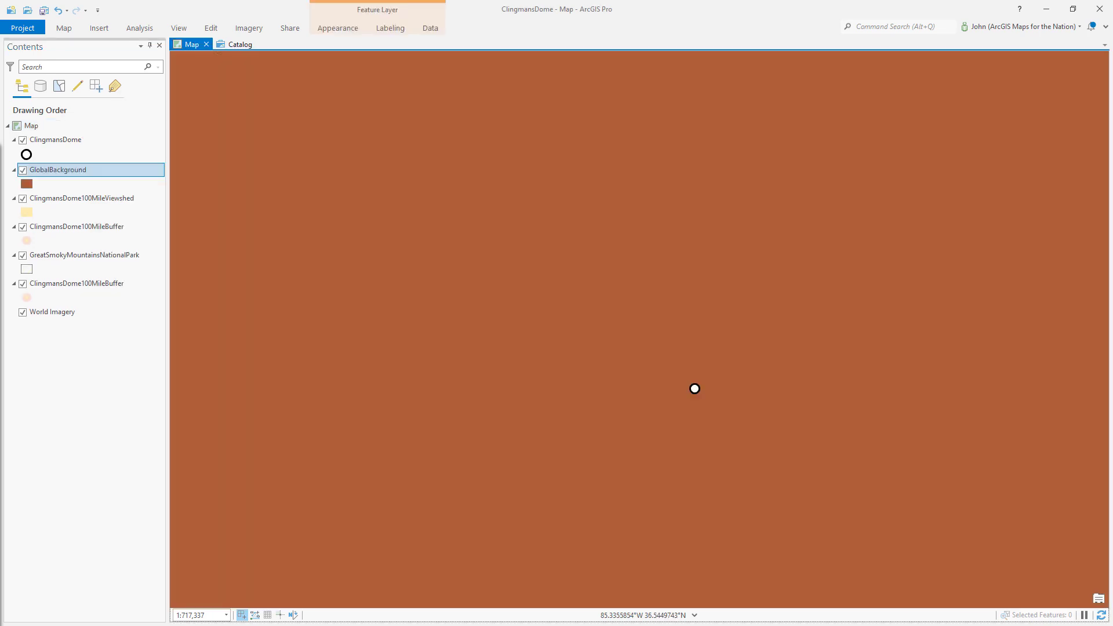
click(26, 183)
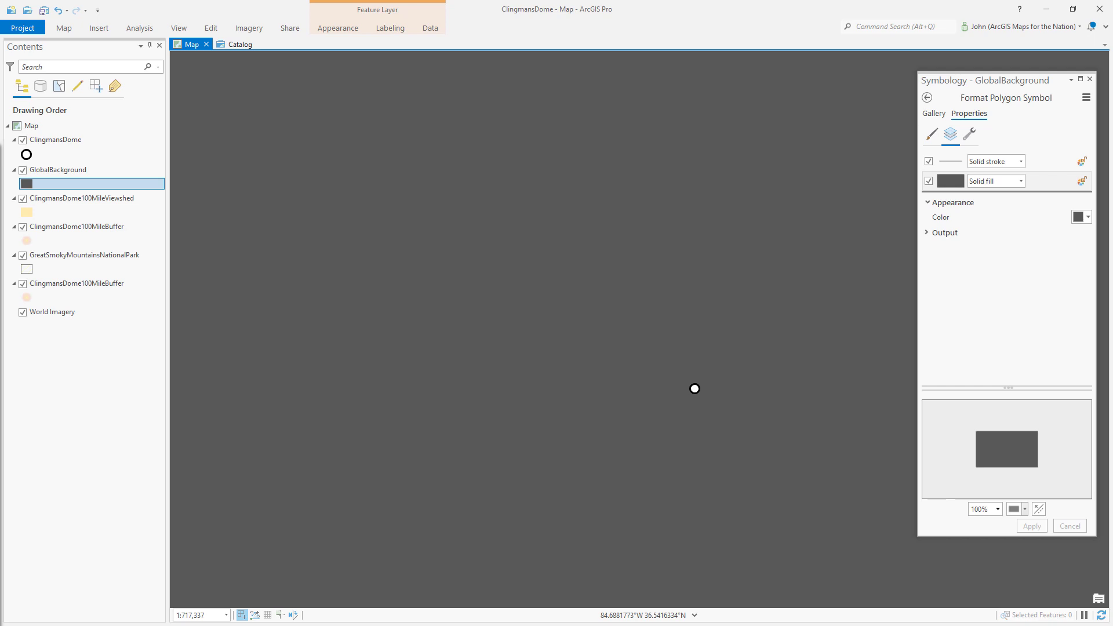
click(337, 28)
click(241, 55)
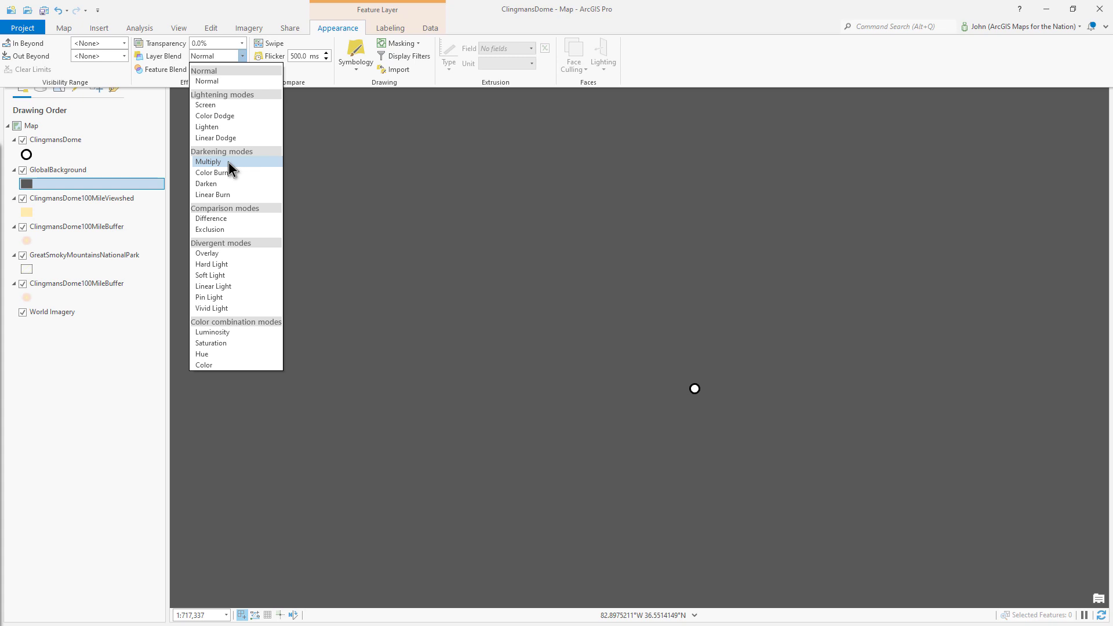
click(228, 162)
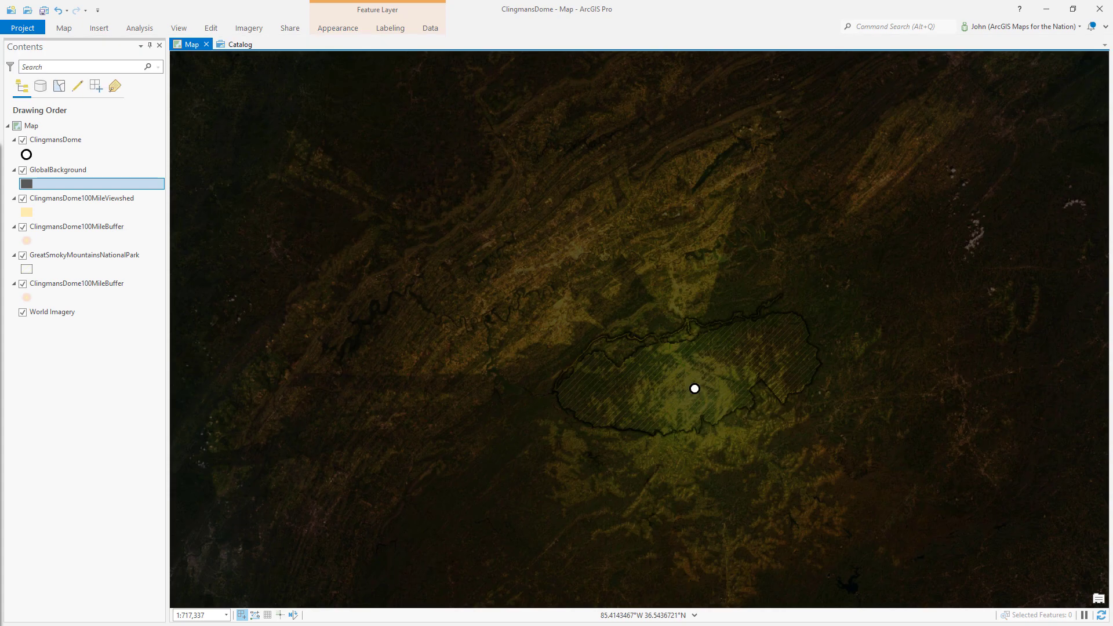
- Move the GlobalBackground layer beneath the upper buffer layer and apply a mask to it
drag(58, 170, 92, 227)
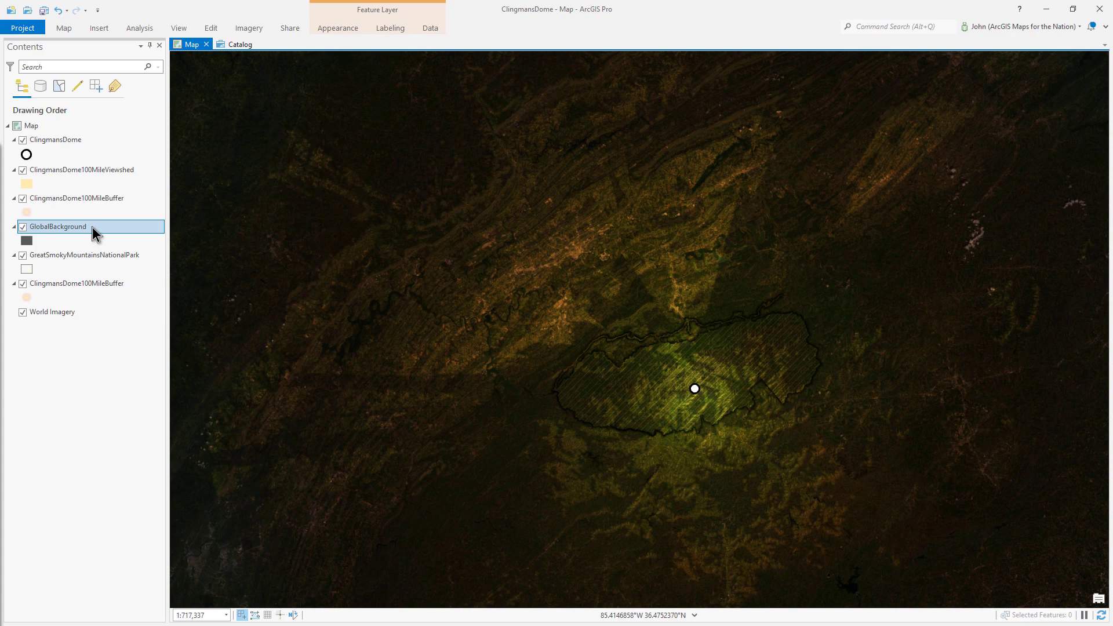
click(338, 28)
click(398, 43)
click(384, 69)
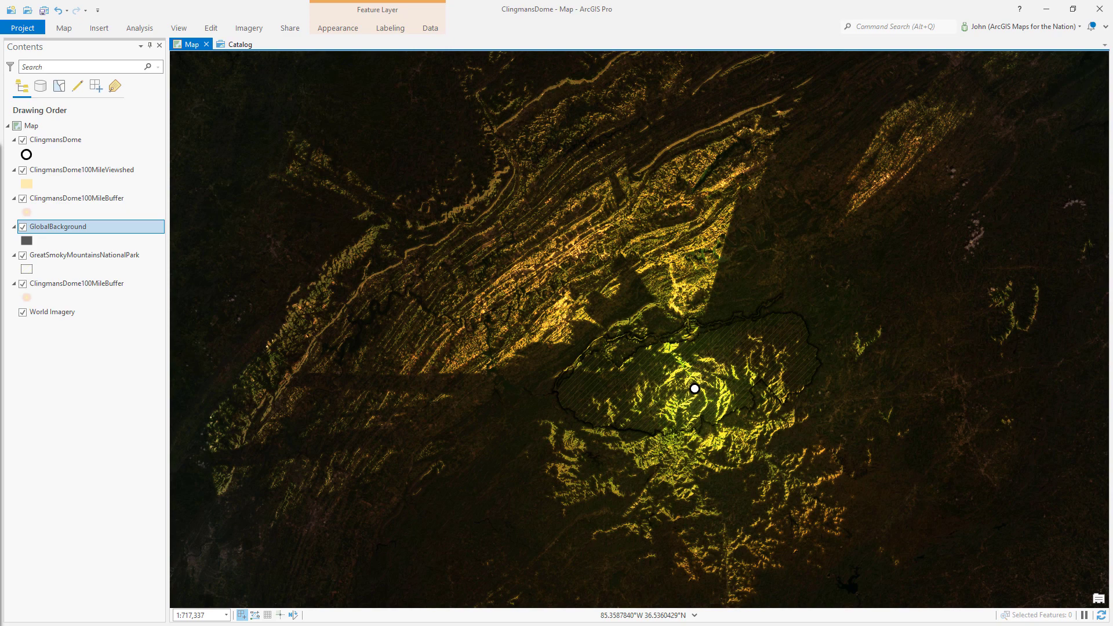
- Change the Clingmans Dome marker's shape fill symbol to a gradient fill
scroll(683, 370, up, 2)
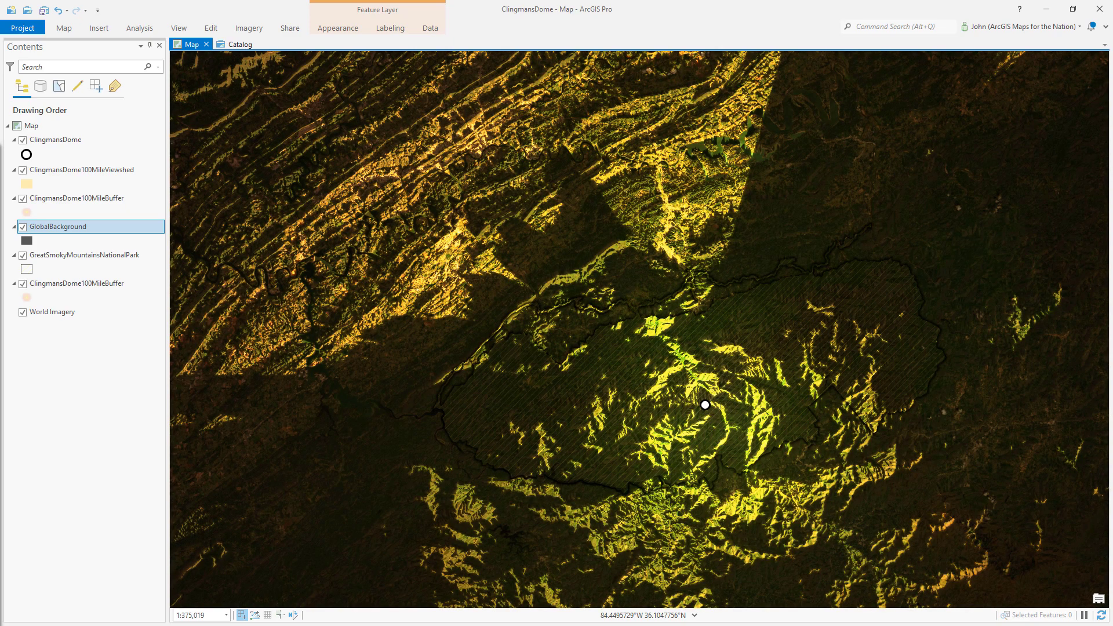
scroll(508, 103, up, 2)
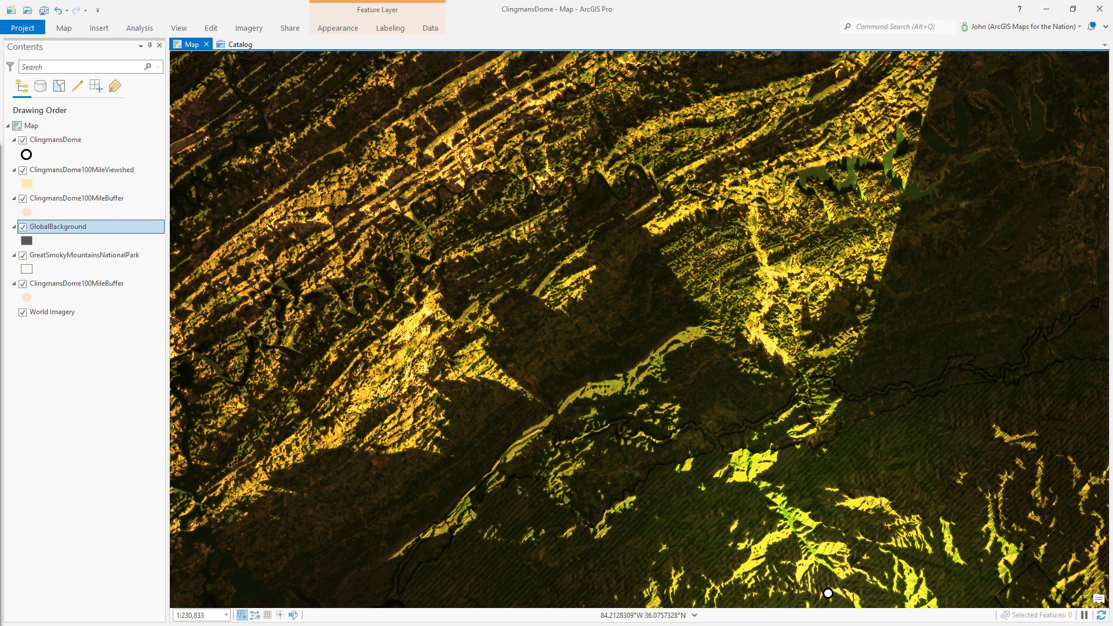
click(26, 154)
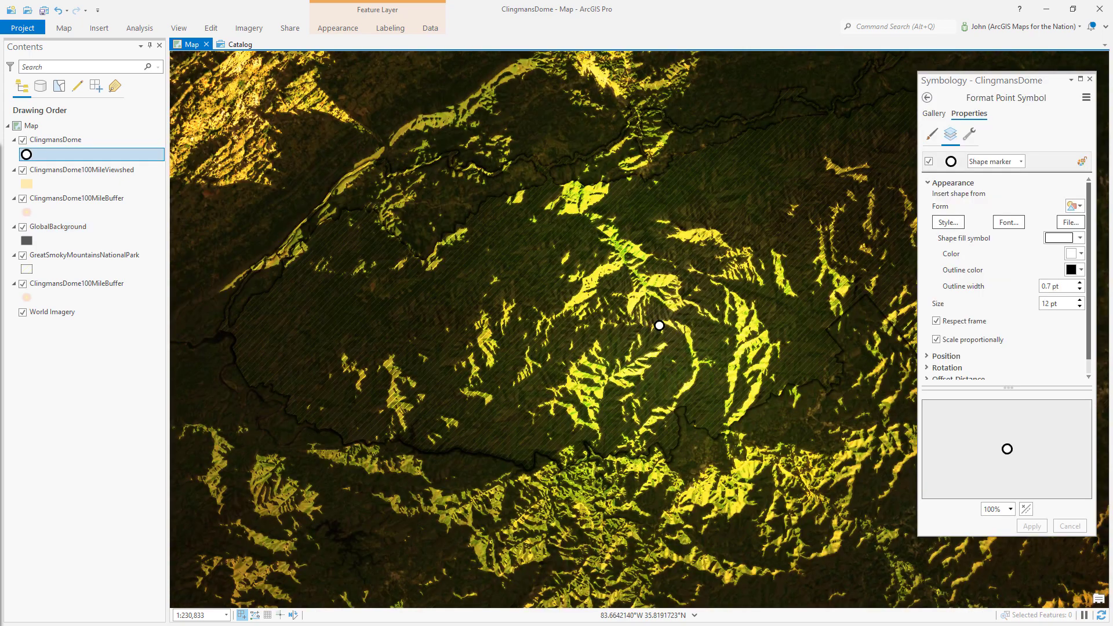
click(1080, 237)
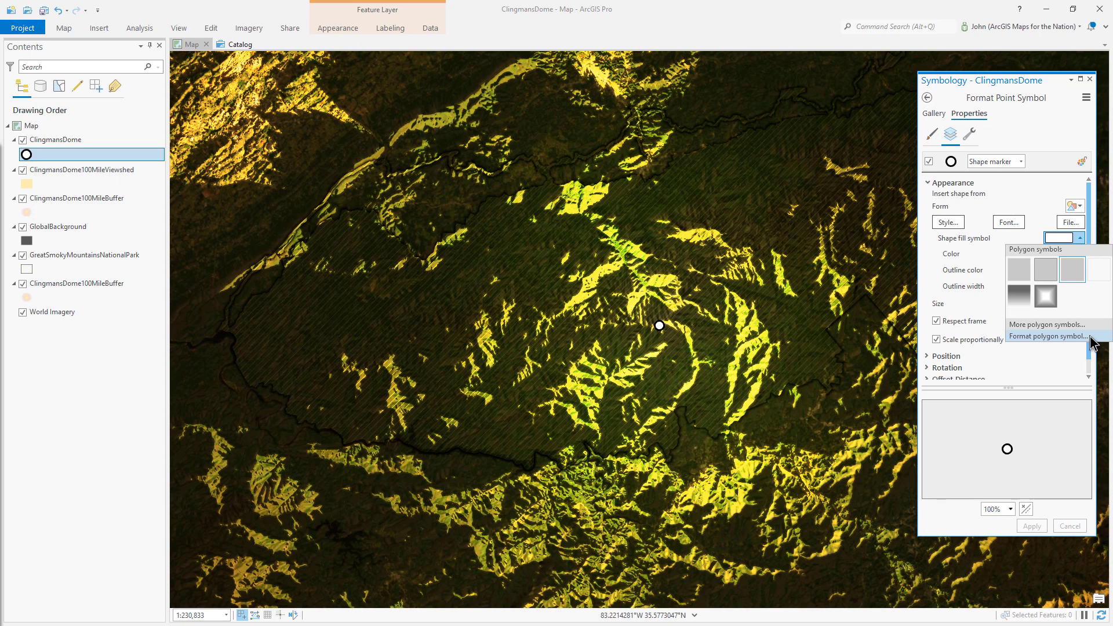
click(1078, 336)
click(1020, 162)
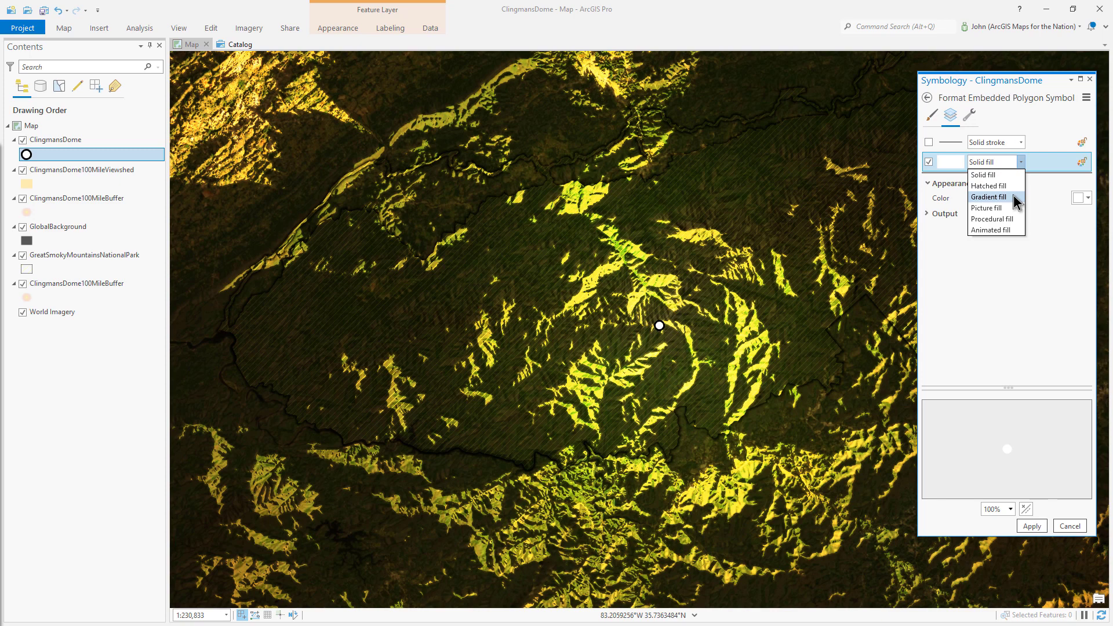
click(988, 197)
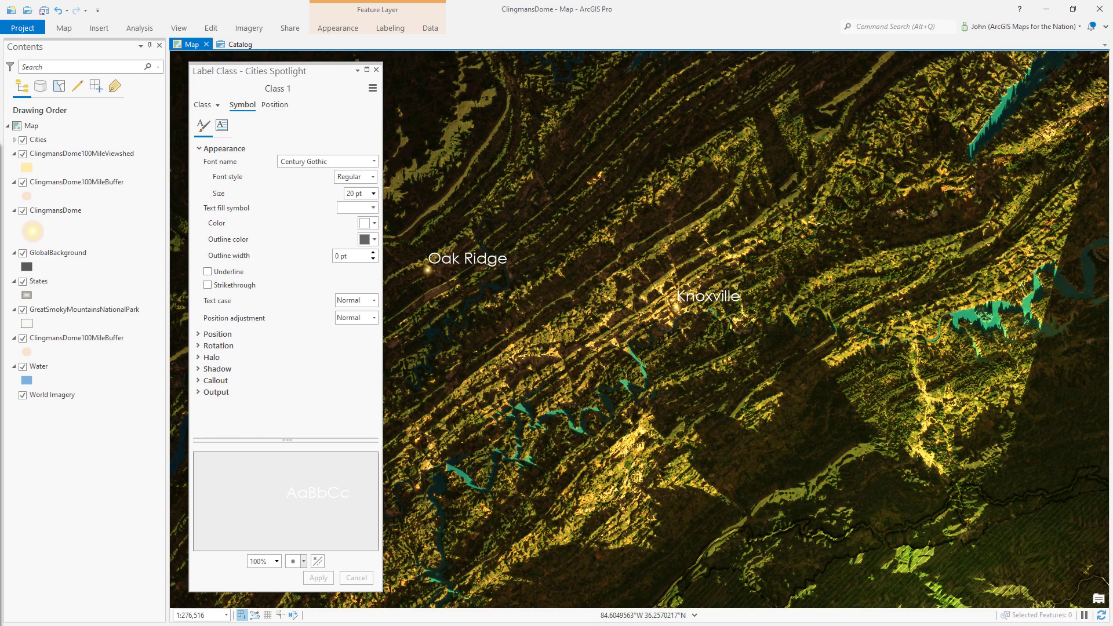
- Duplicate the gradient text fill layer of the Cities Spotlight label class and add a Move effect to the copy
click(373, 208)
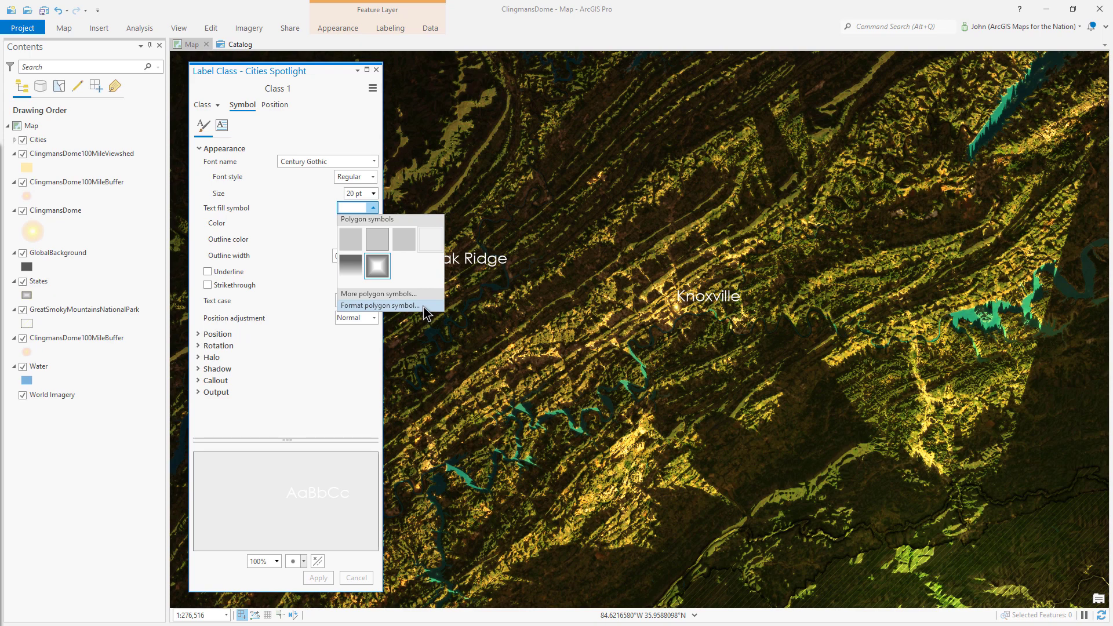
click(427, 307)
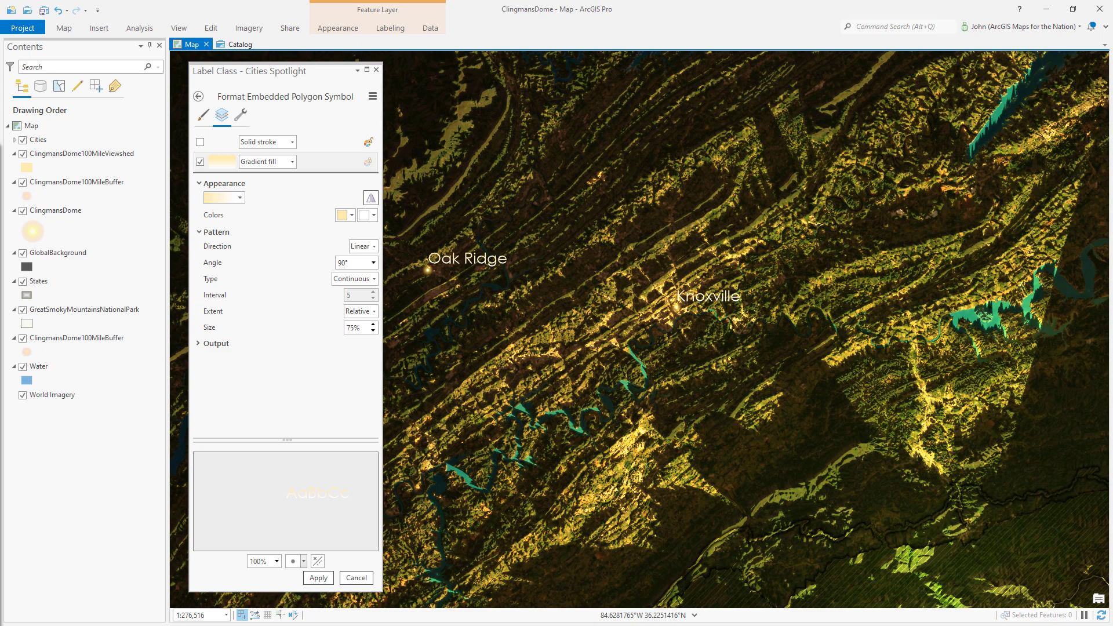
click(240, 115)
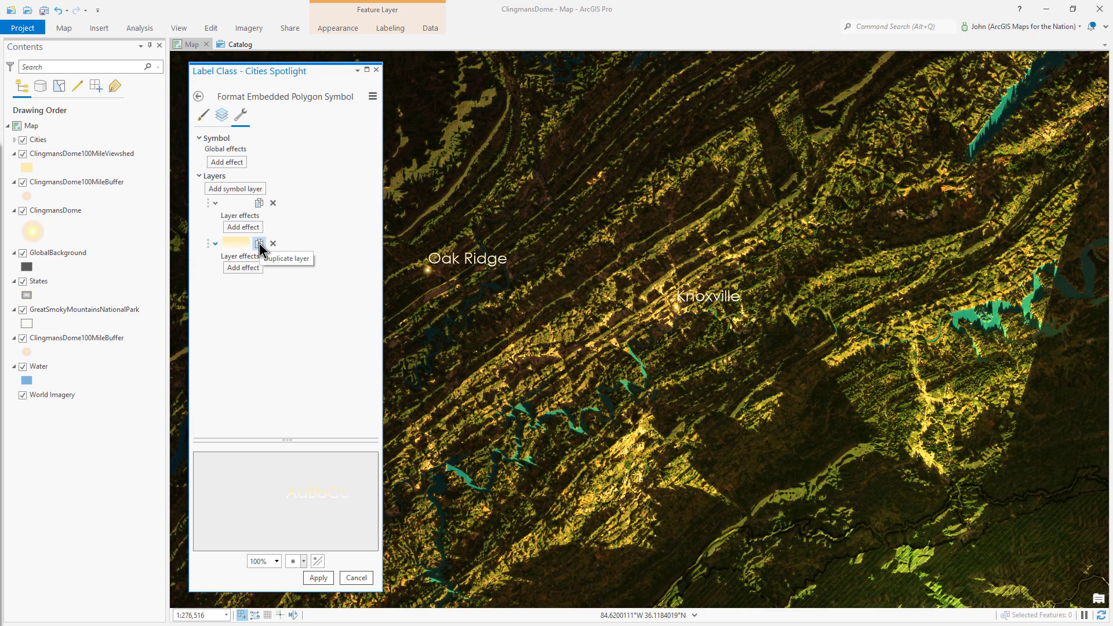
click(259, 243)
click(242, 308)
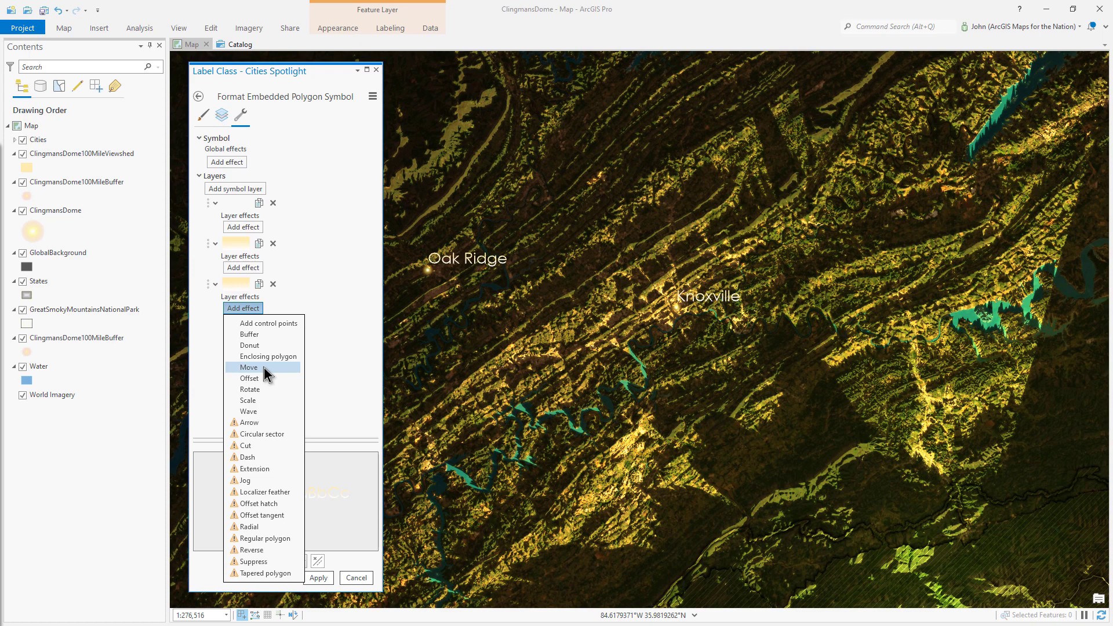
click(263, 367)
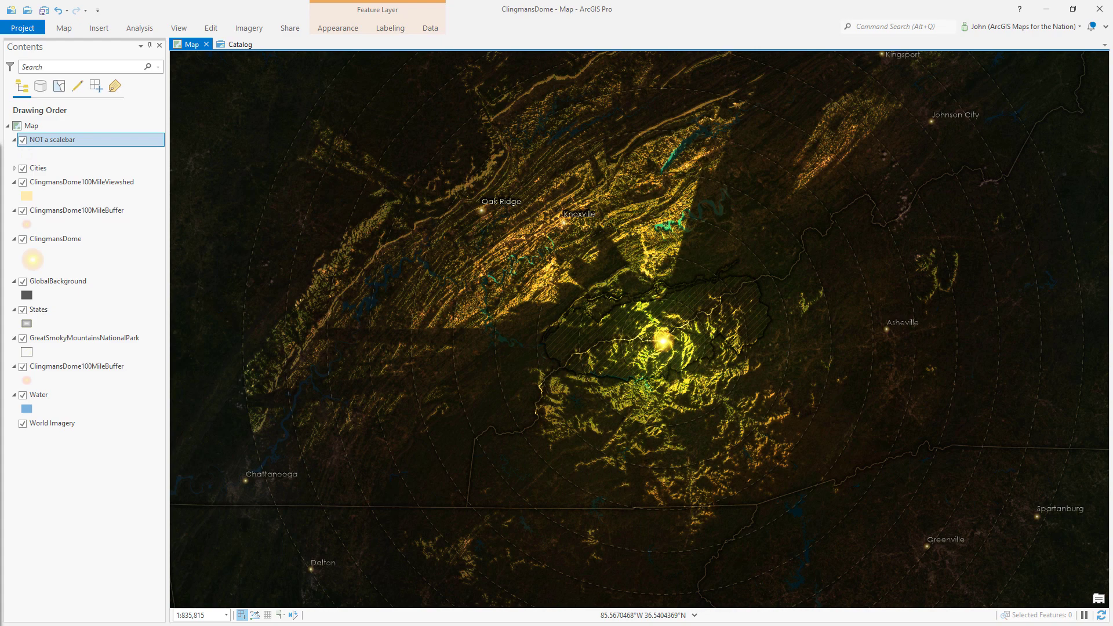
- Create a new layout with a custom page size
click(99, 28)
click(37, 55)
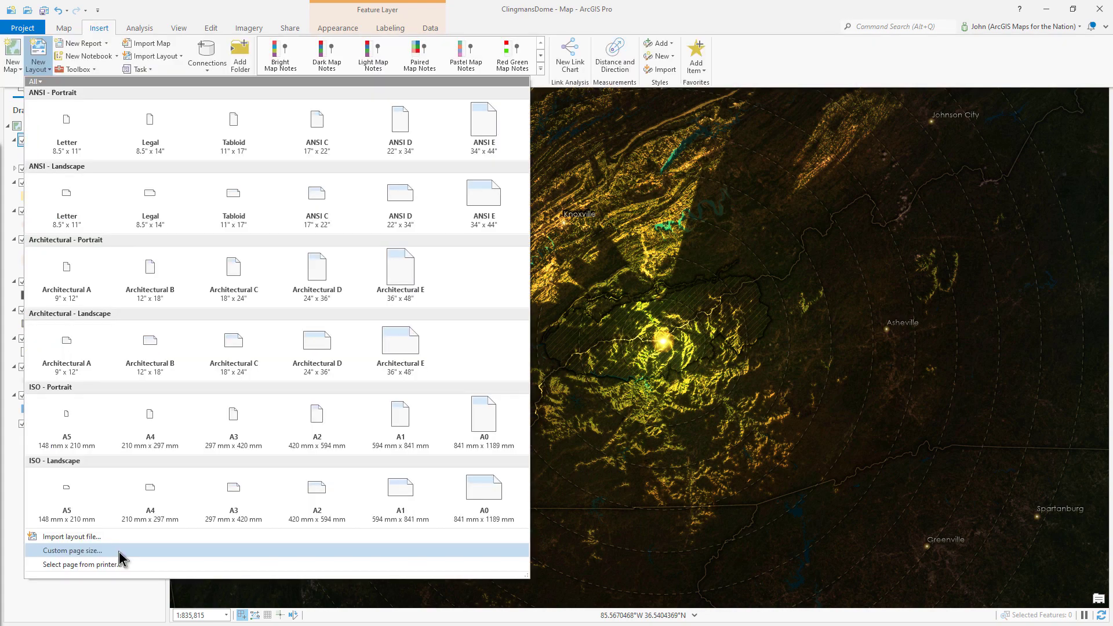
click(119, 552)
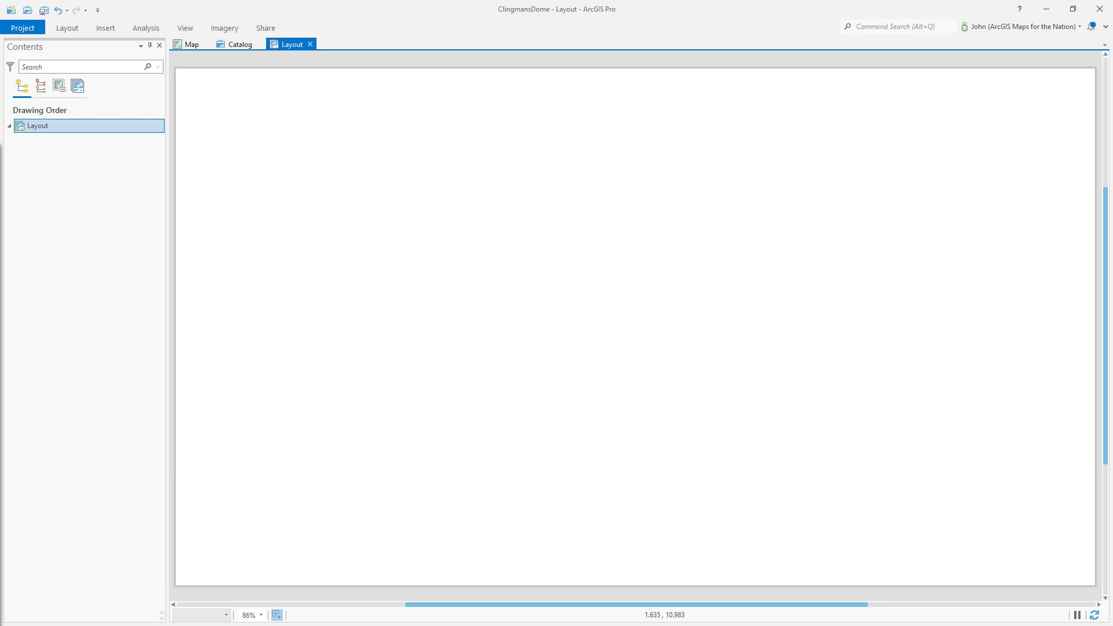
- Insert a map frame showing the map at 1:835,815 on the layout
click(105, 28)
click(270, 60)
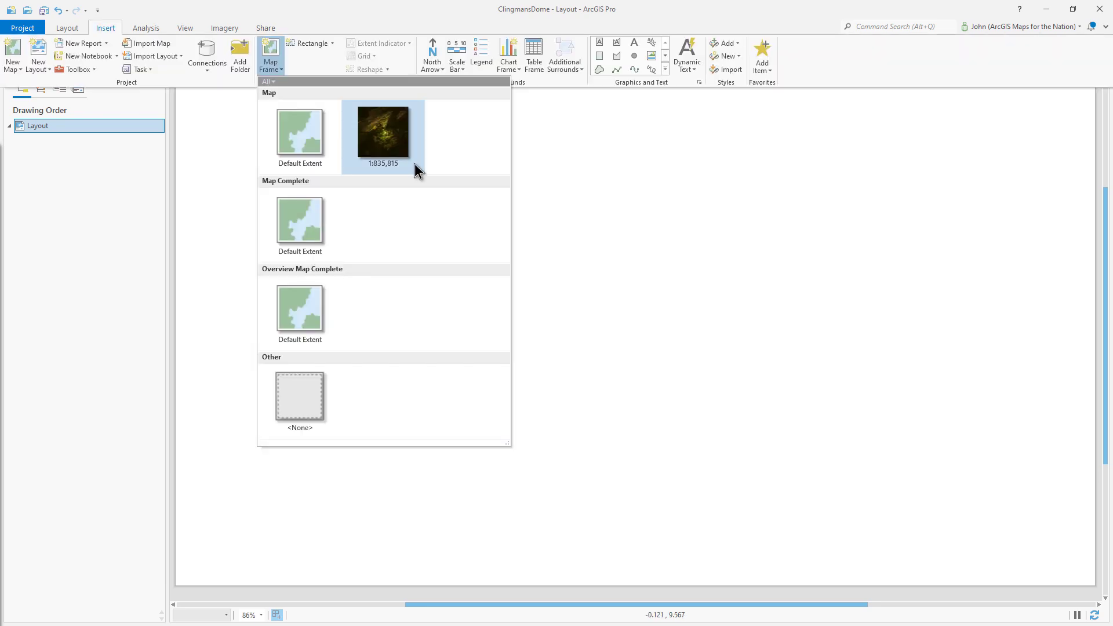
click(383, 136)
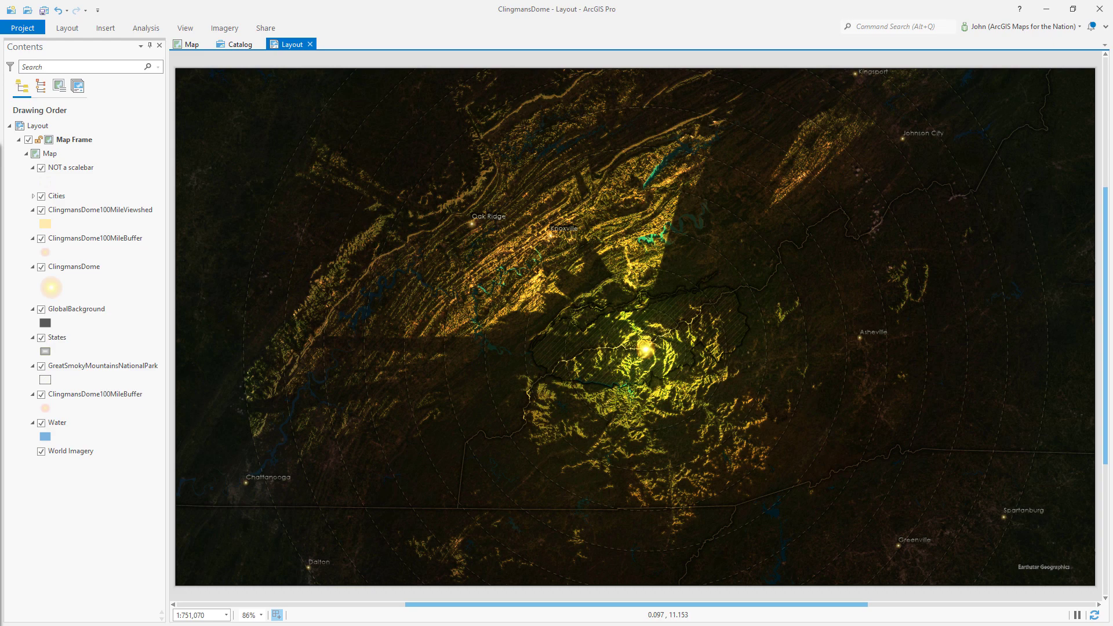
- Create a new map and insert it as an overview map frame of the United States
click(105, 28)
click(13, 65)
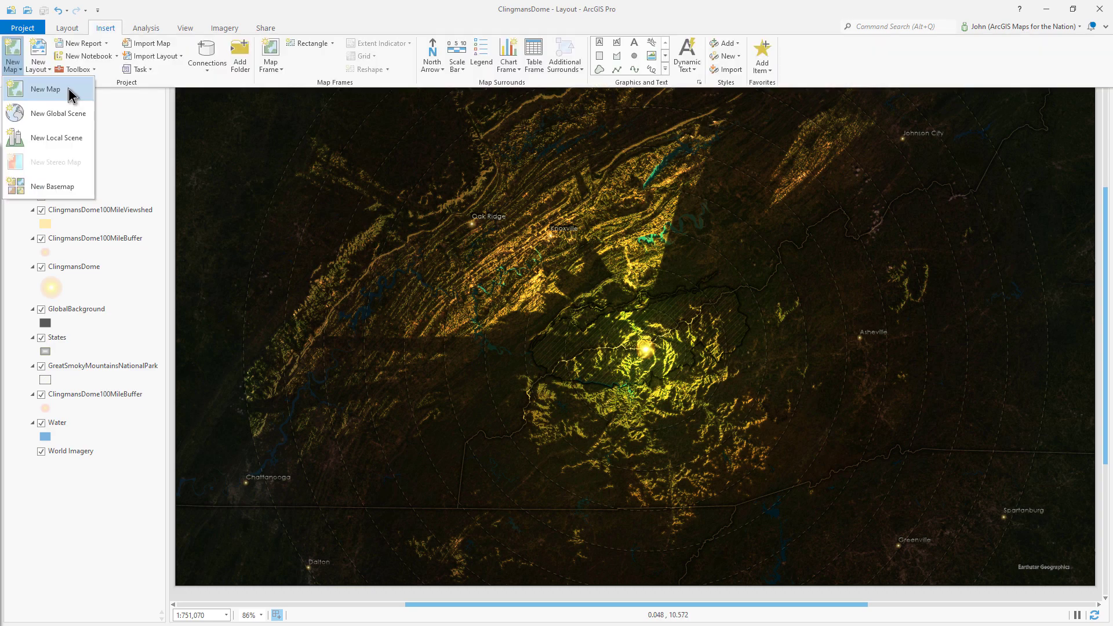
click(45, 89)
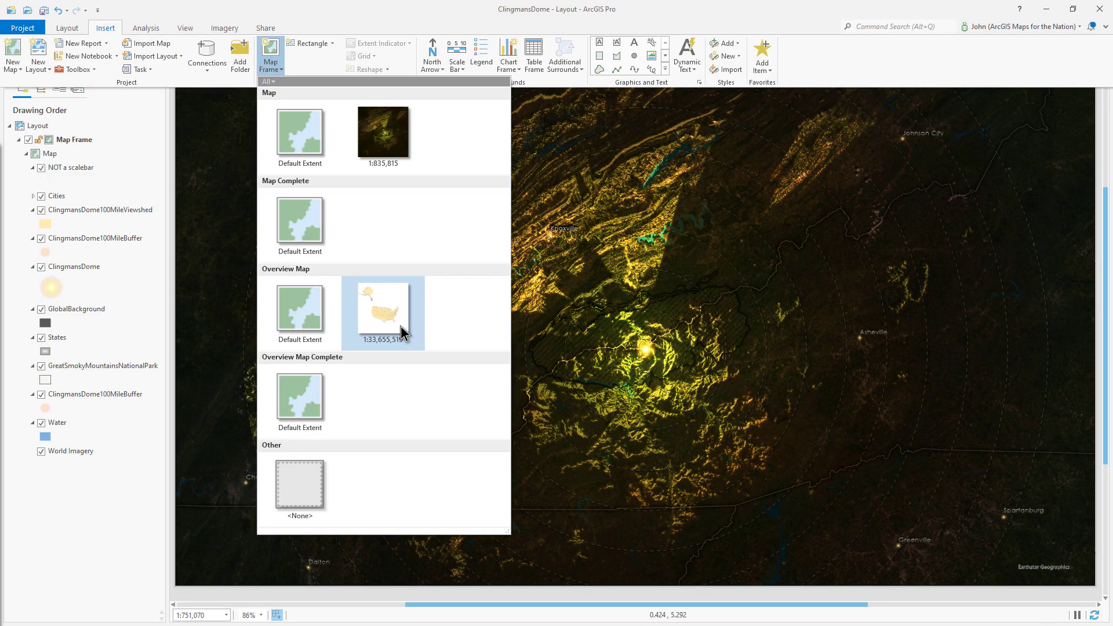
click(382, 313)
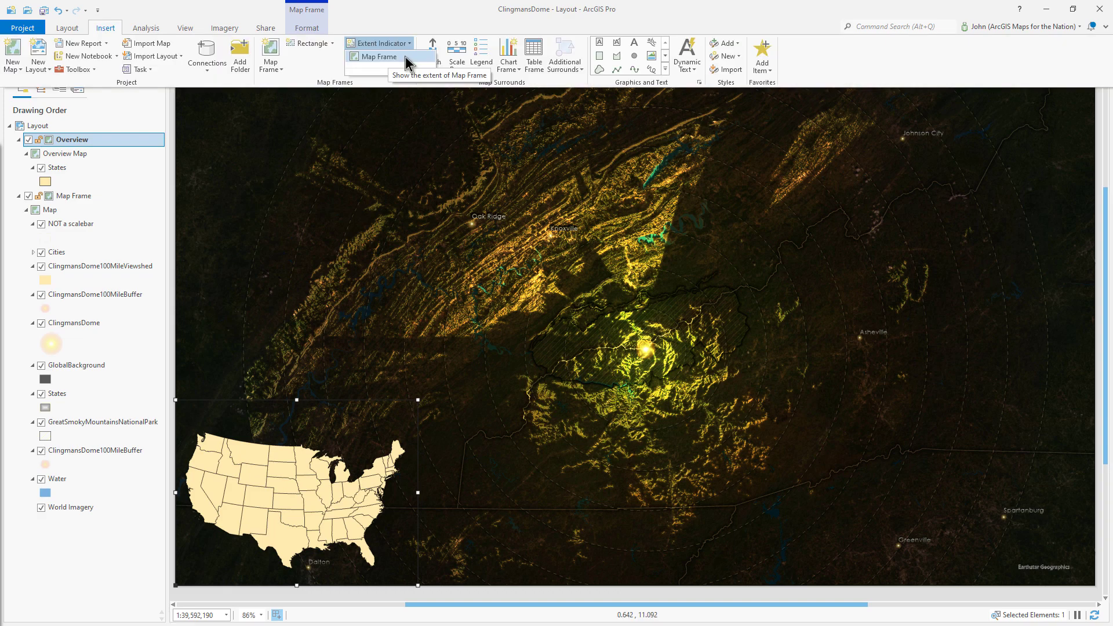
- Add an extent indicator of the main map frame to the overview and open its properties
click(378, 57)
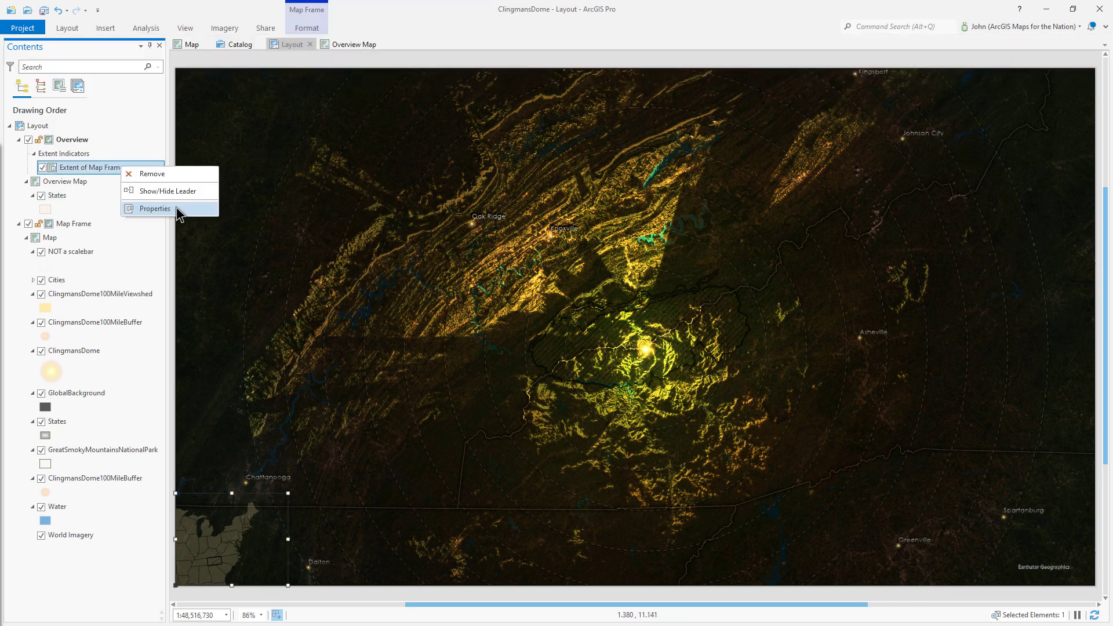
click(177, 209)
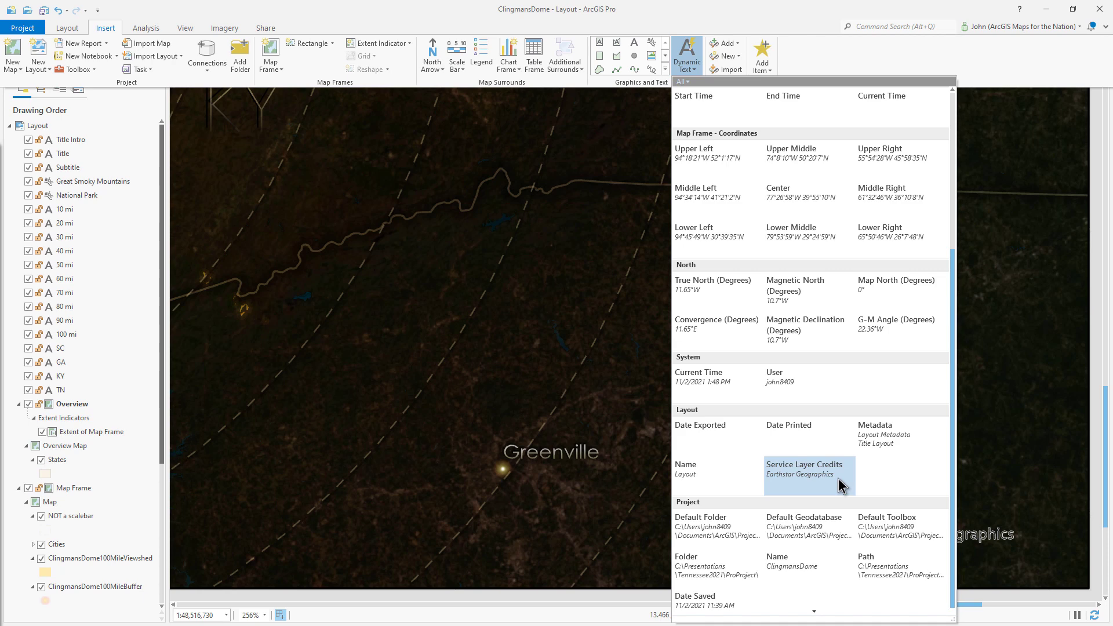
- Insert Service Layer Credits dynamic text on the layout
click(838, 478)
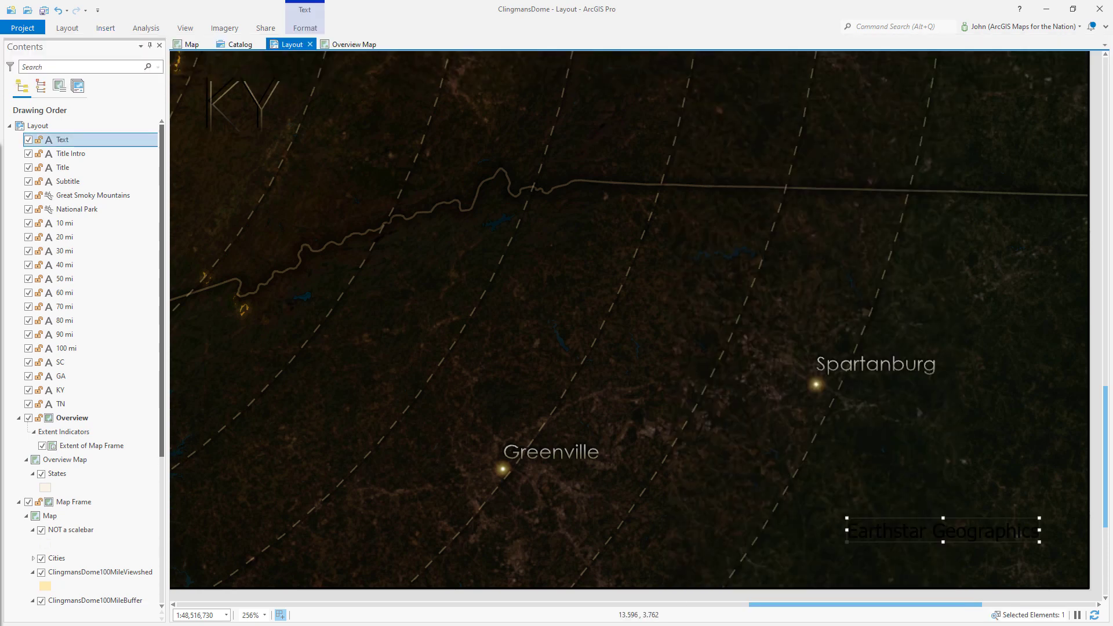